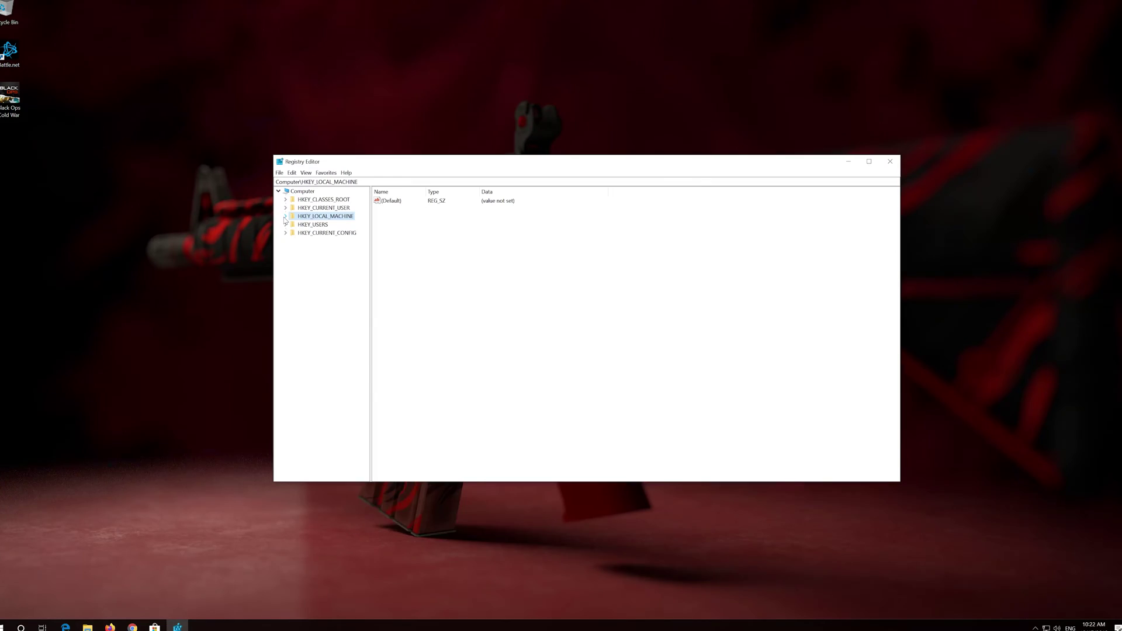
Export the HKEY_LOCAL_MACHINE branch to a Desktop .reg file named backup.
left_click(304, 191)
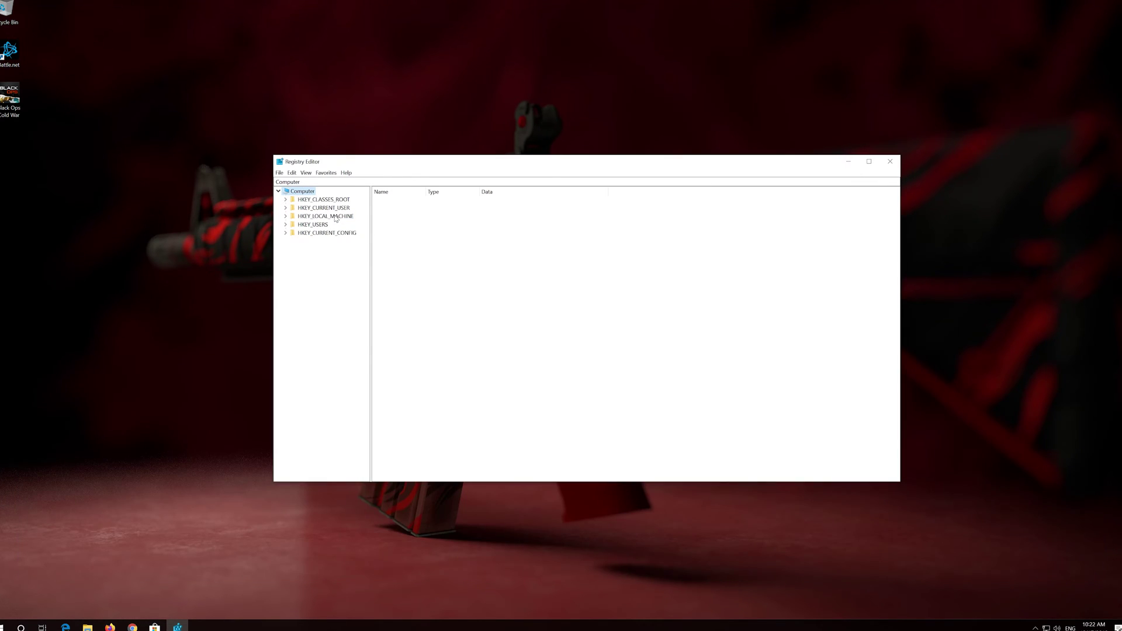
right_click(335, 218)
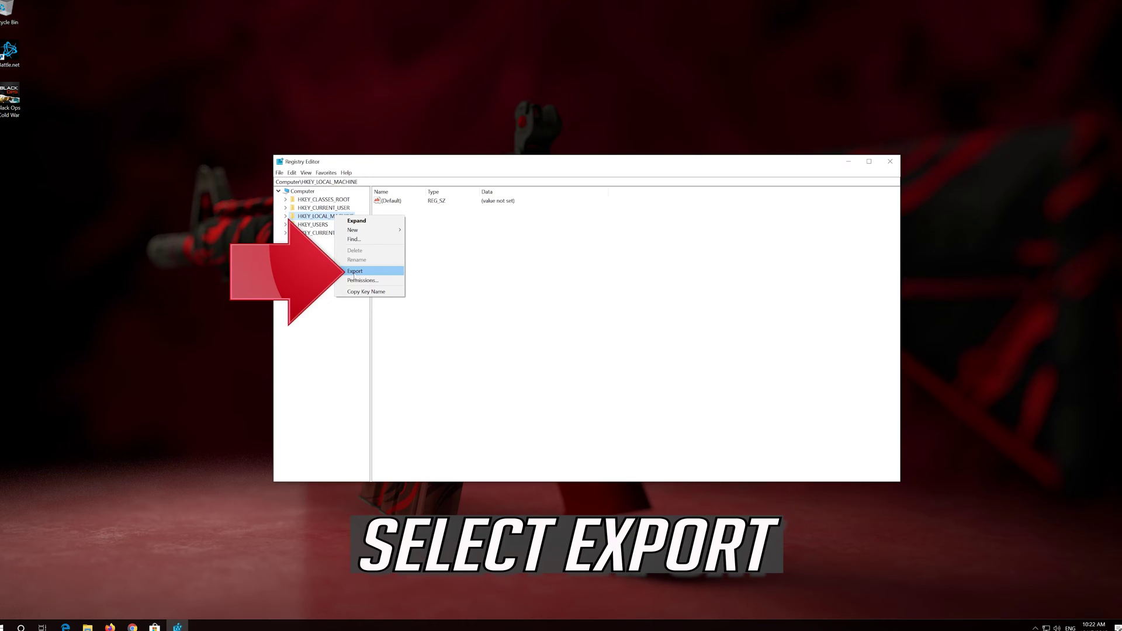
left_click(381, 271)
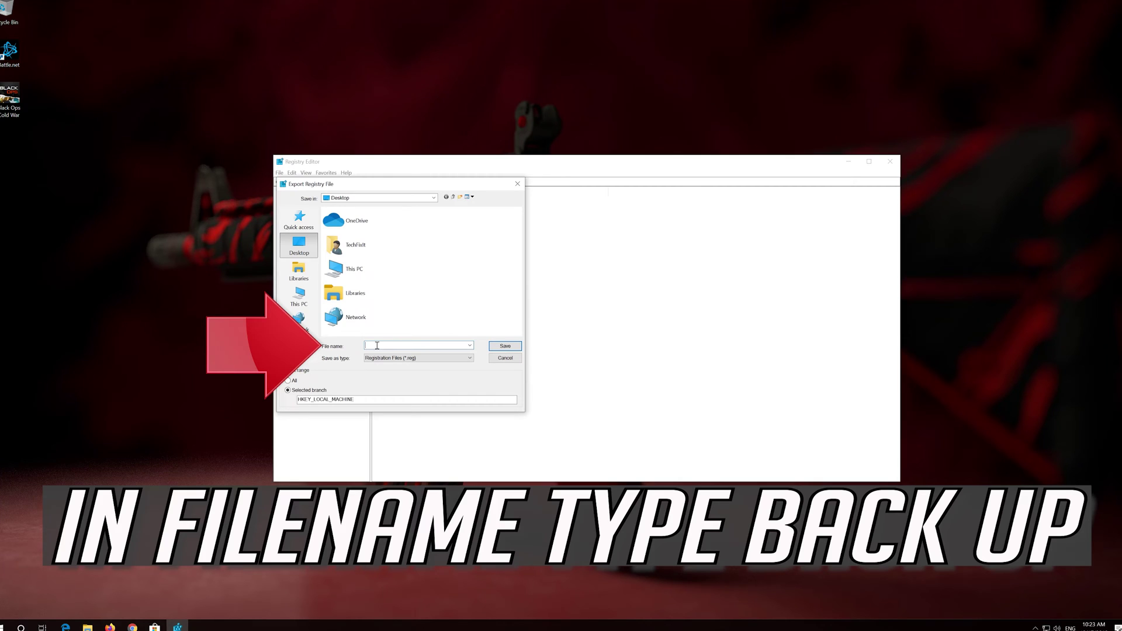
type("backup")
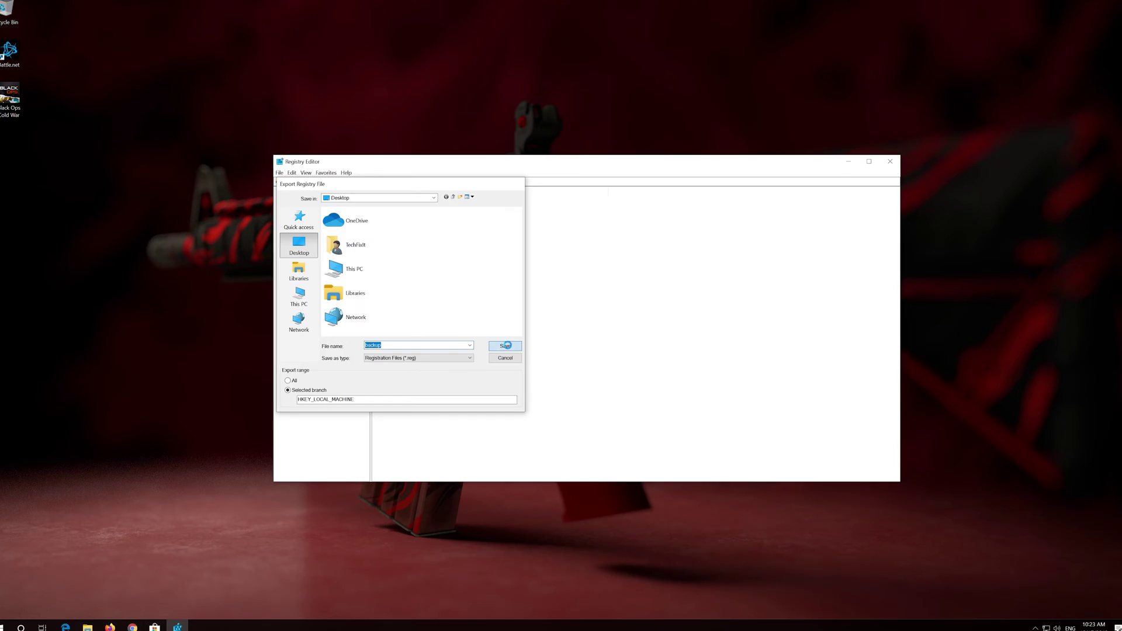
left_click(505, 346)
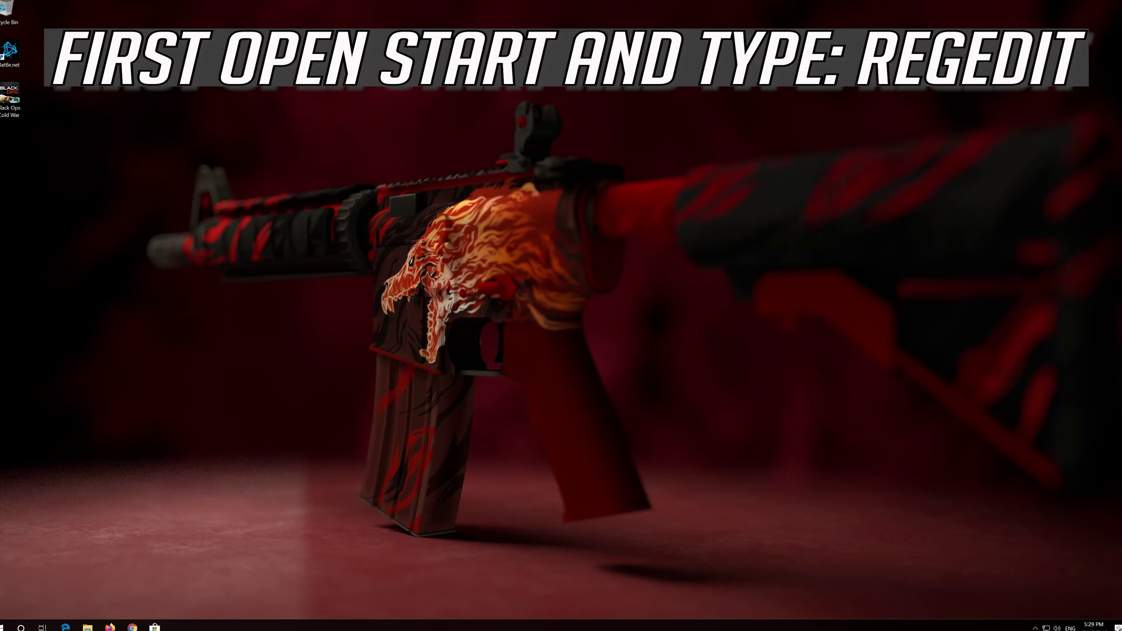
Relaunch Registry Editor from a Start search for regedit, approving the UAC prompt.
key("super")
type("reged")
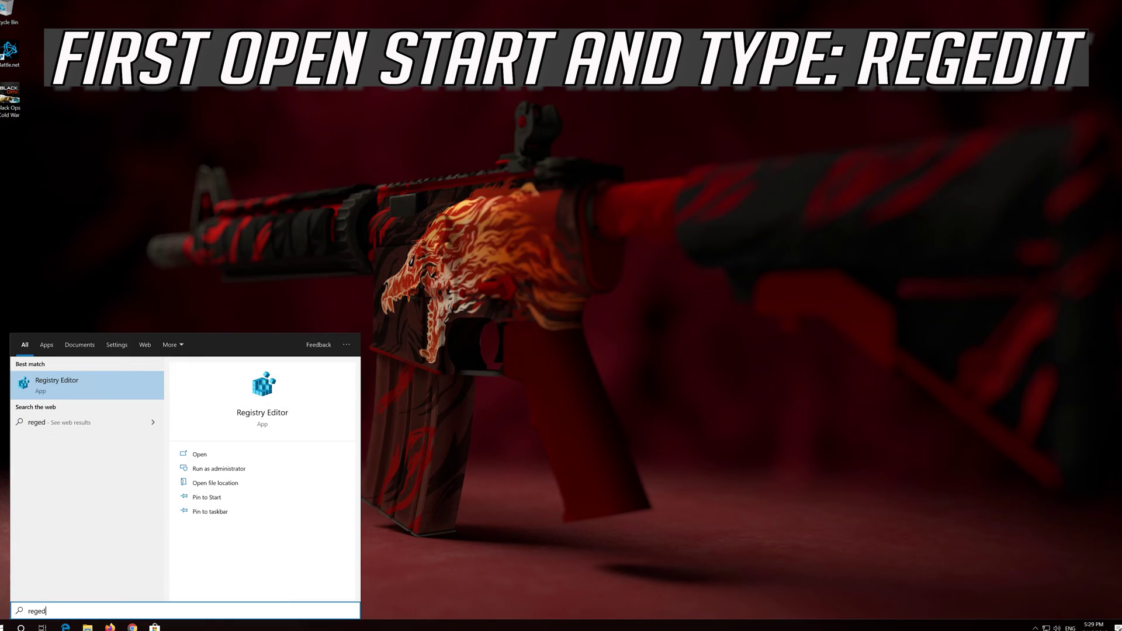
type("it")
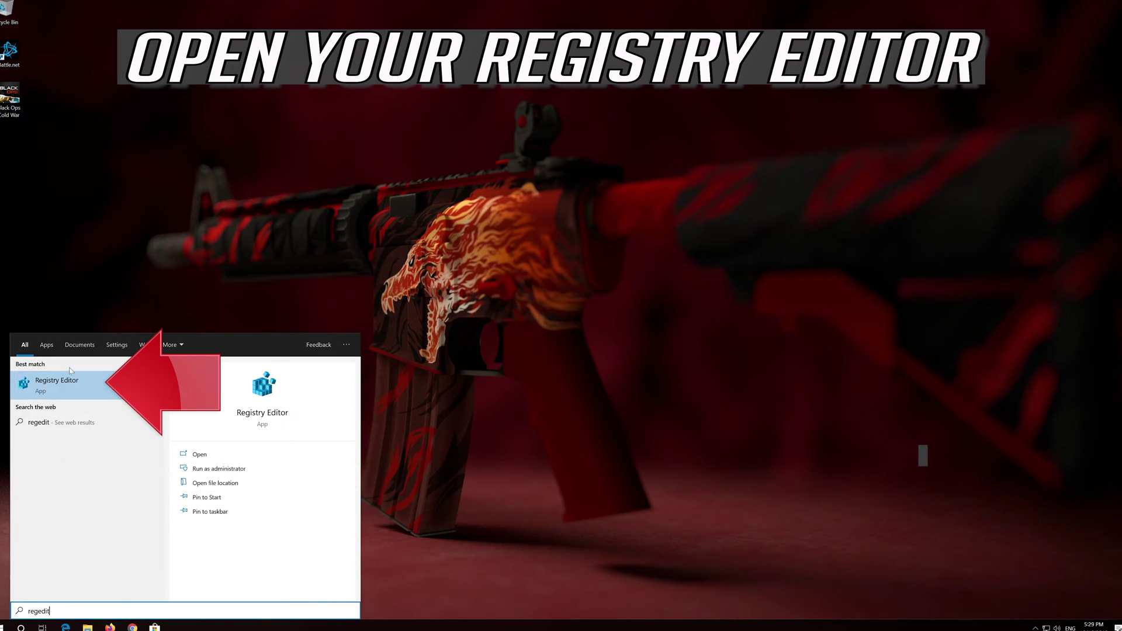
left_click(101, 393)
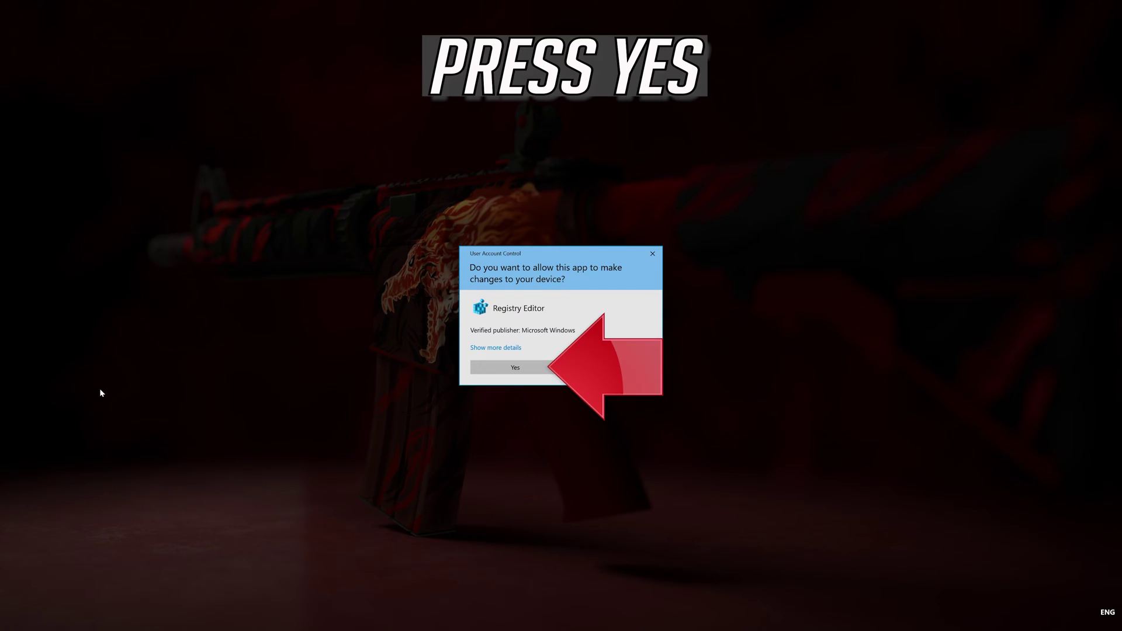
left_click(505, 369)
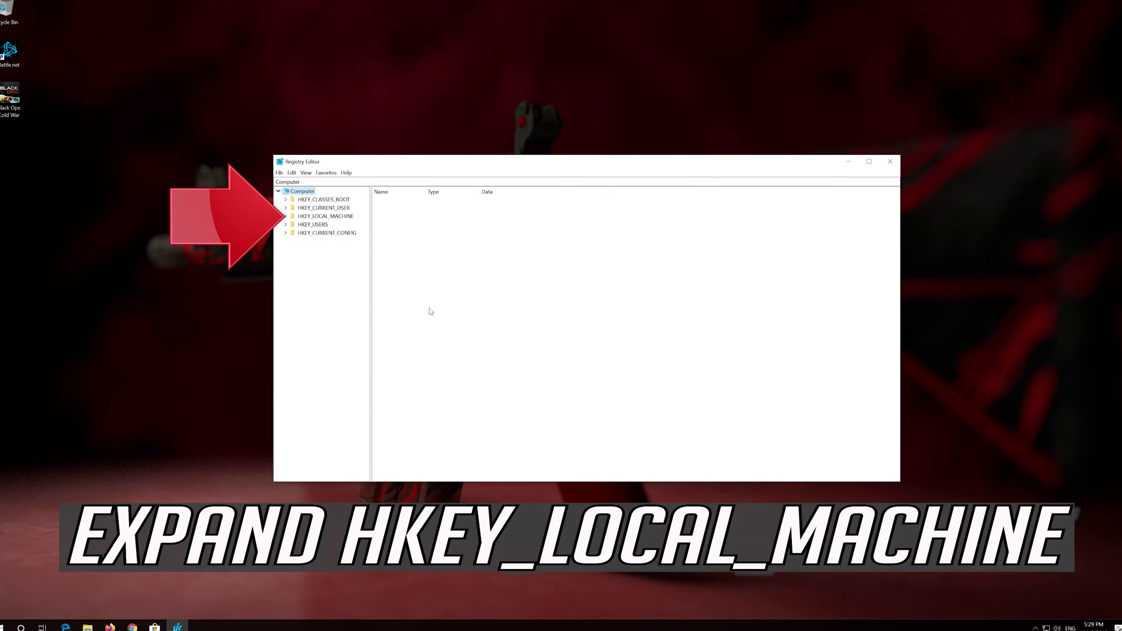
Expand HKEY_LOCAL_MACHINE\SOFTWARE\Microsoft in the registry tree.
left_click(285, 217)
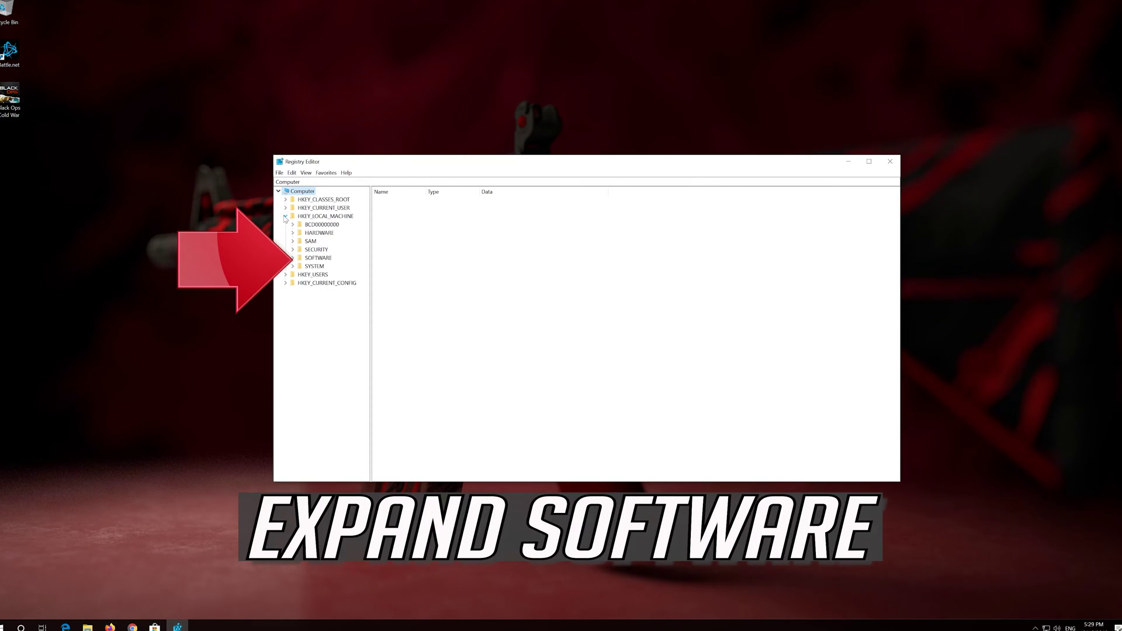
left_click(296, 259)
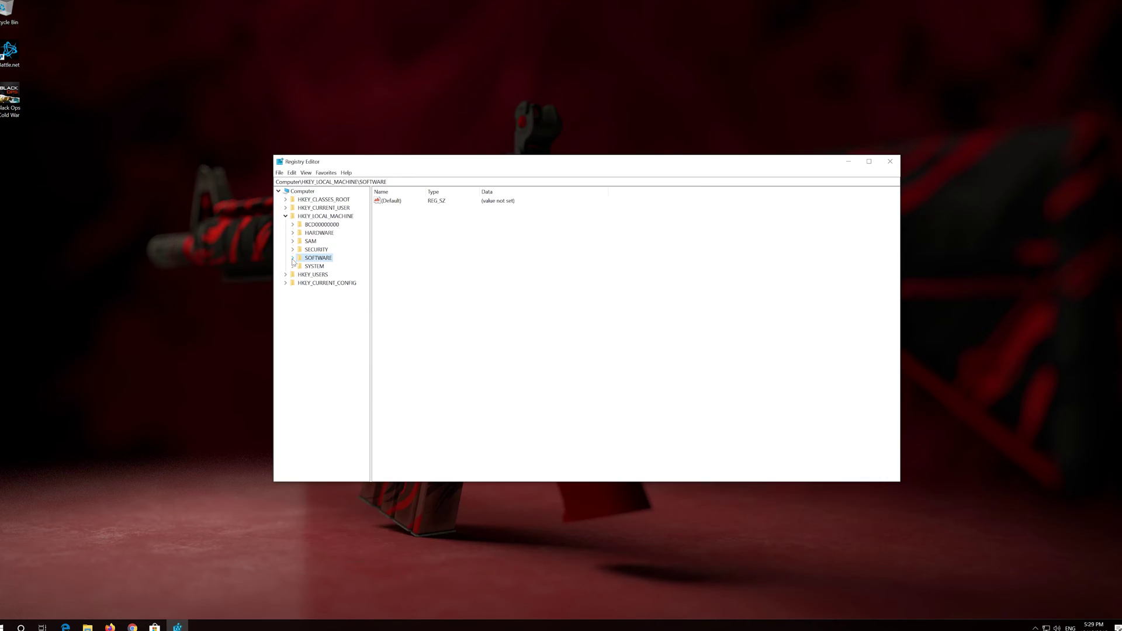
left_click(293, 258)
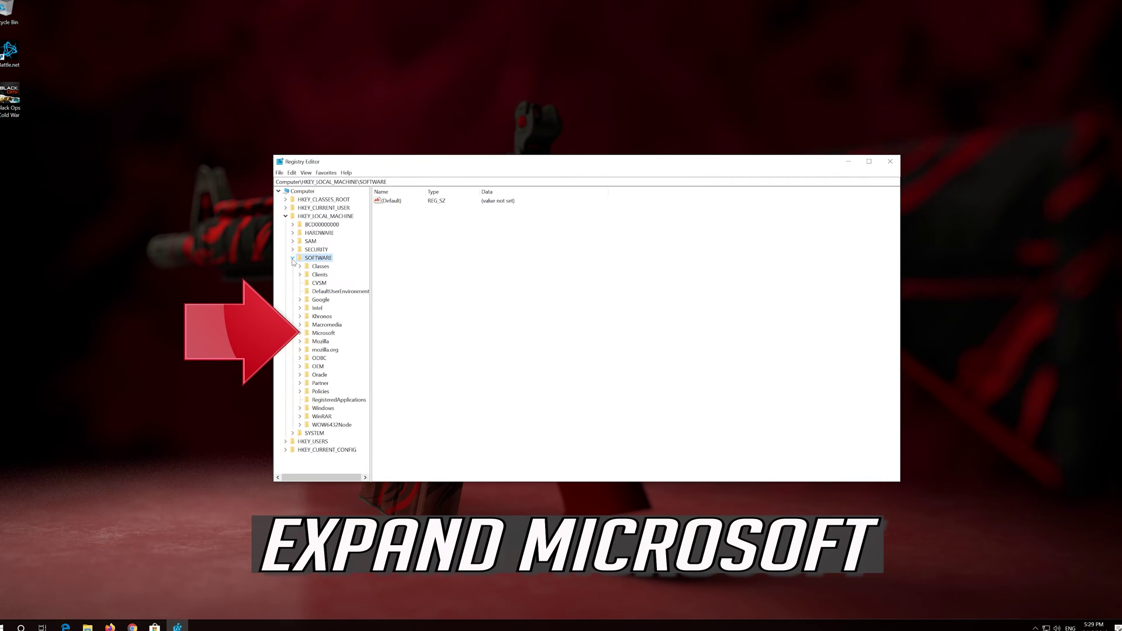
left_click(307, 334)
left_click(300, 333)
Drill into Windows NT\CurrentVersion\Multimedia and select the SystemProfile key.
scroll(339, 347, "down", 20)
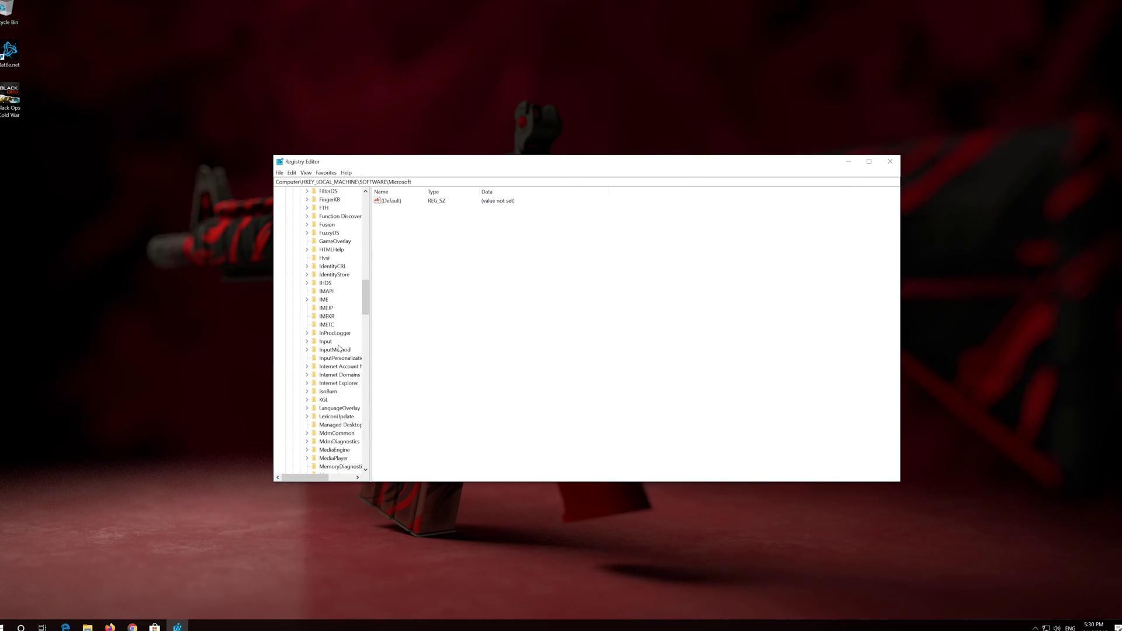
scroll(339, 347, "down", 20)
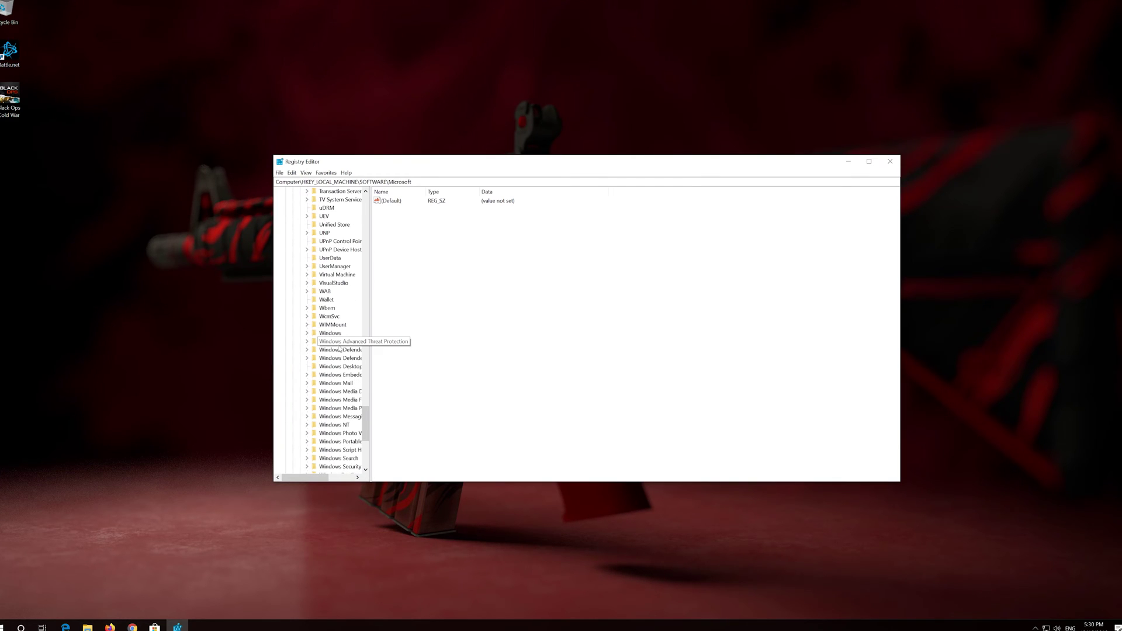
left_click(320, 425)
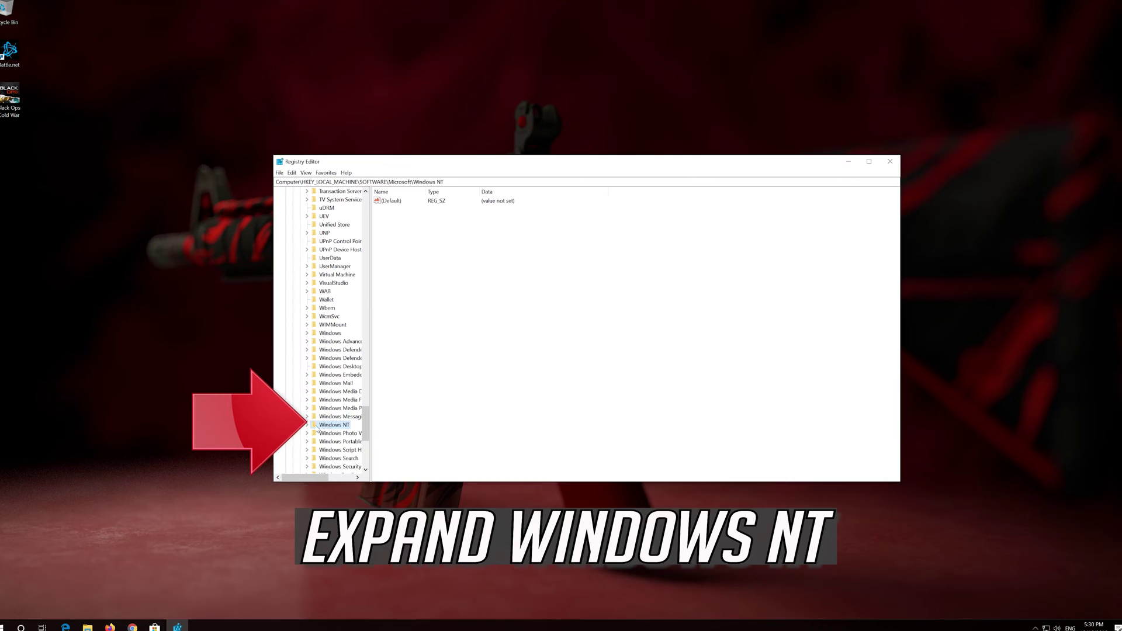
left_click(307, 425)
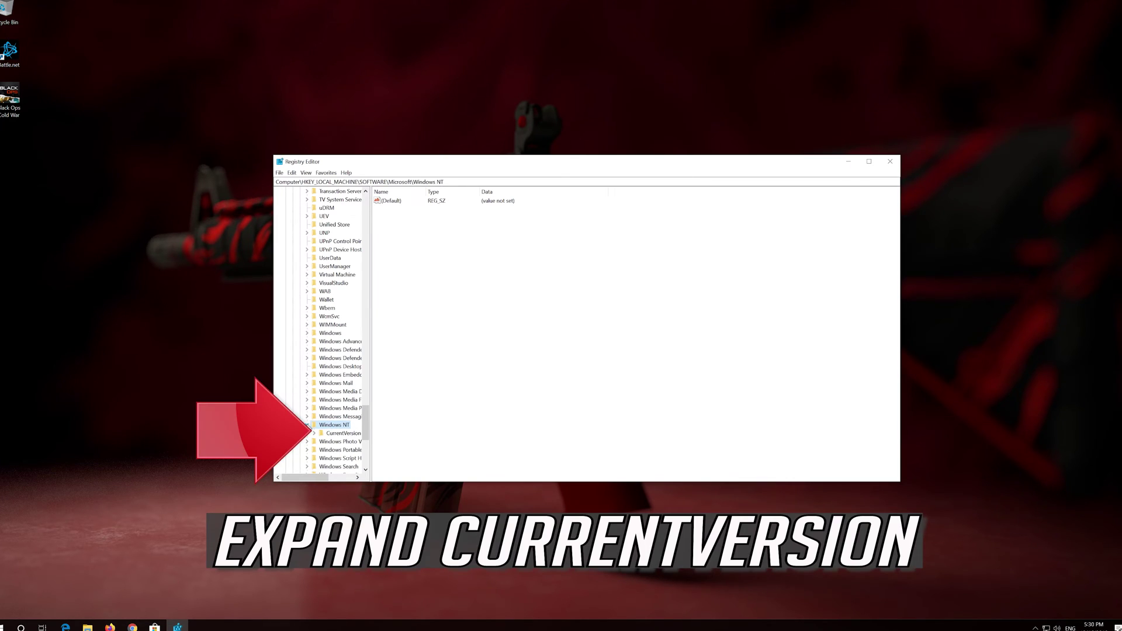
left_click(313, 435)
left_click(313, 434)
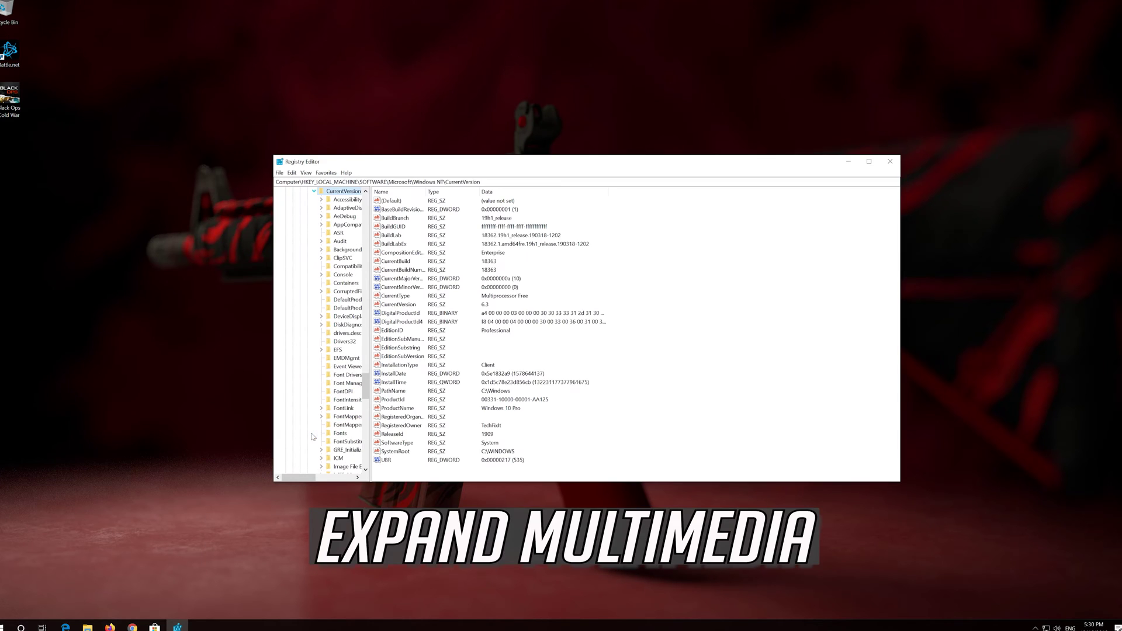
scroll(336, 420, "down", 7)
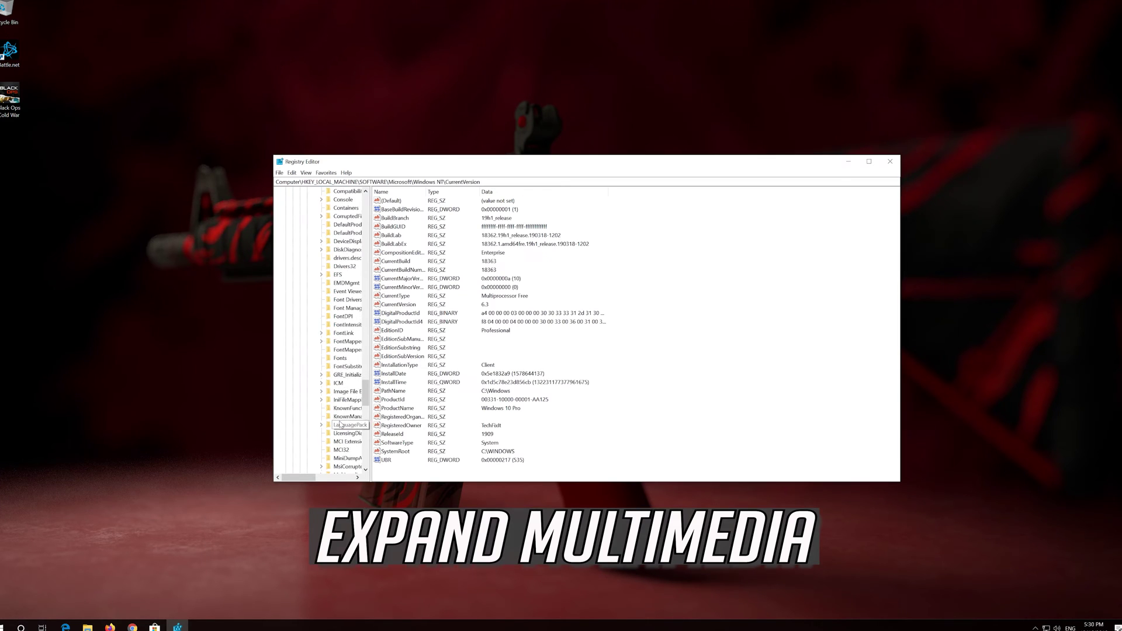
double_click(347, 374)
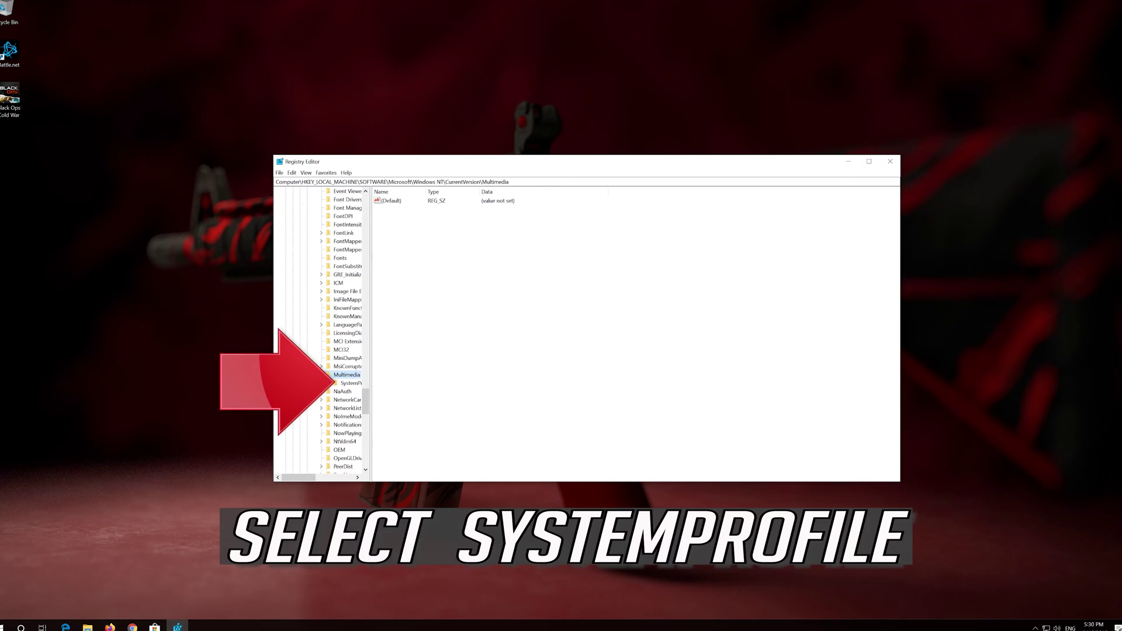
left_click(344, 385)
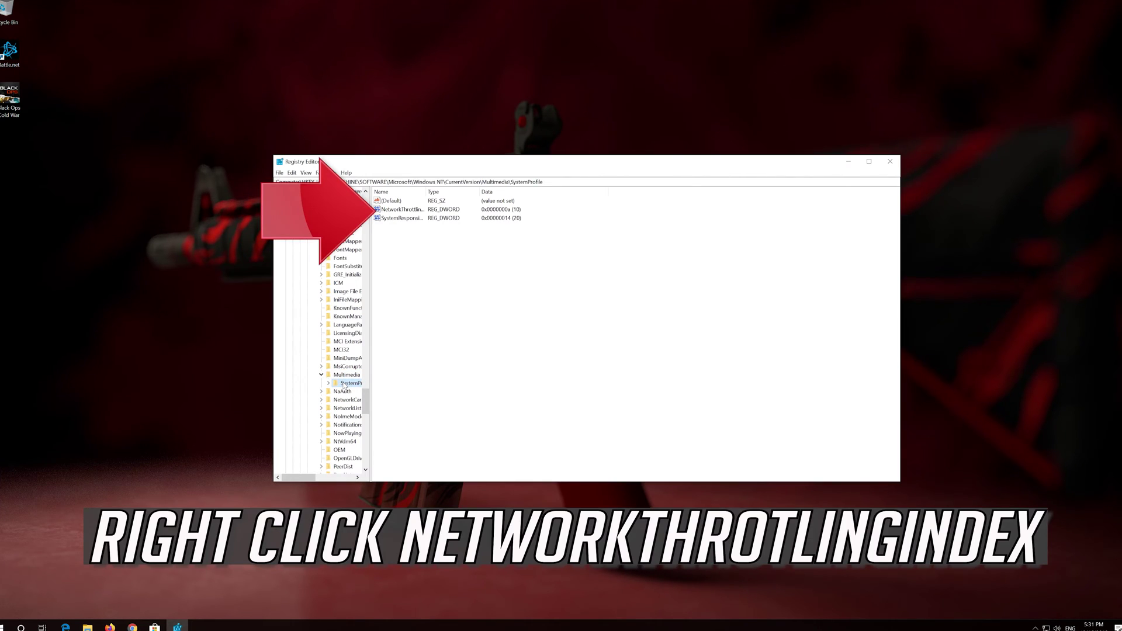
left_click(418, 209)
right_click(412, 211)
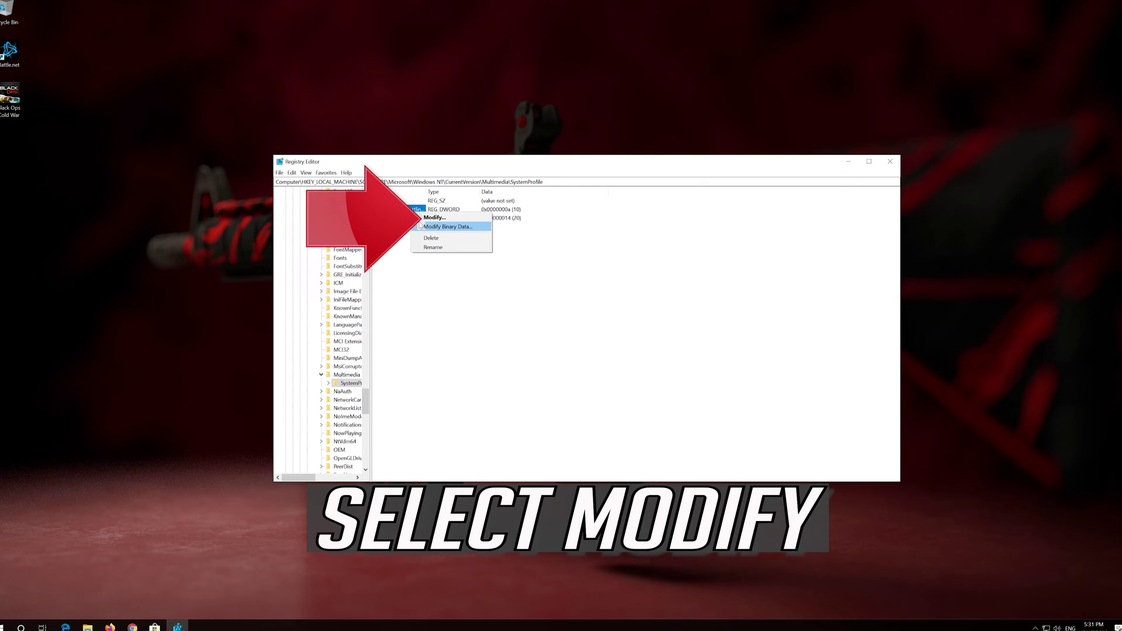
left_click(453, 218)
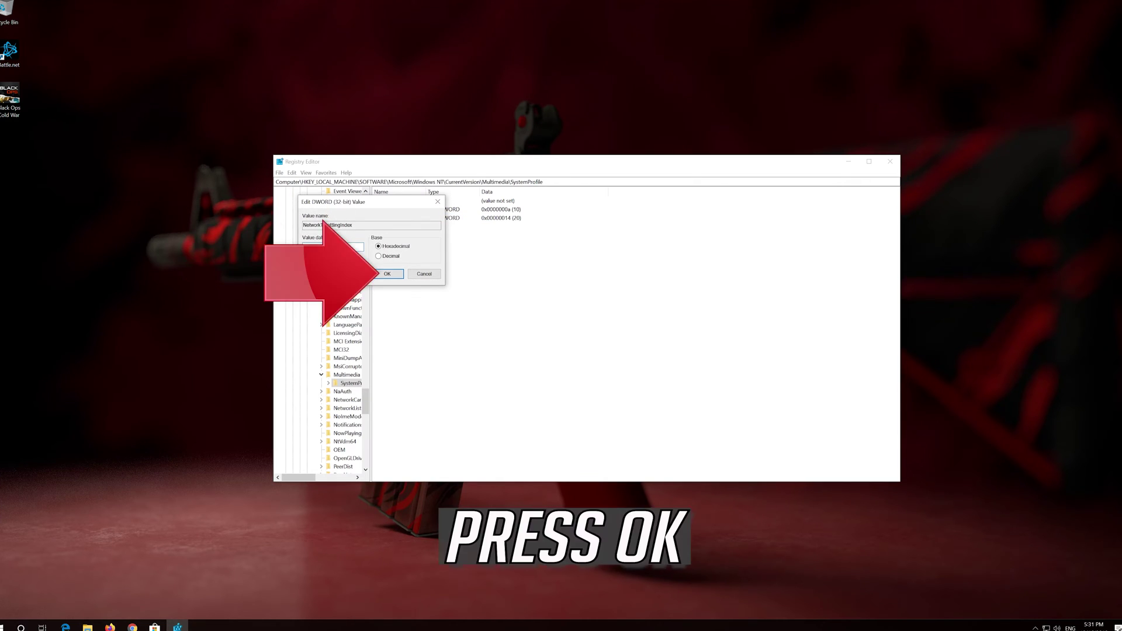
left_click(389, 274)
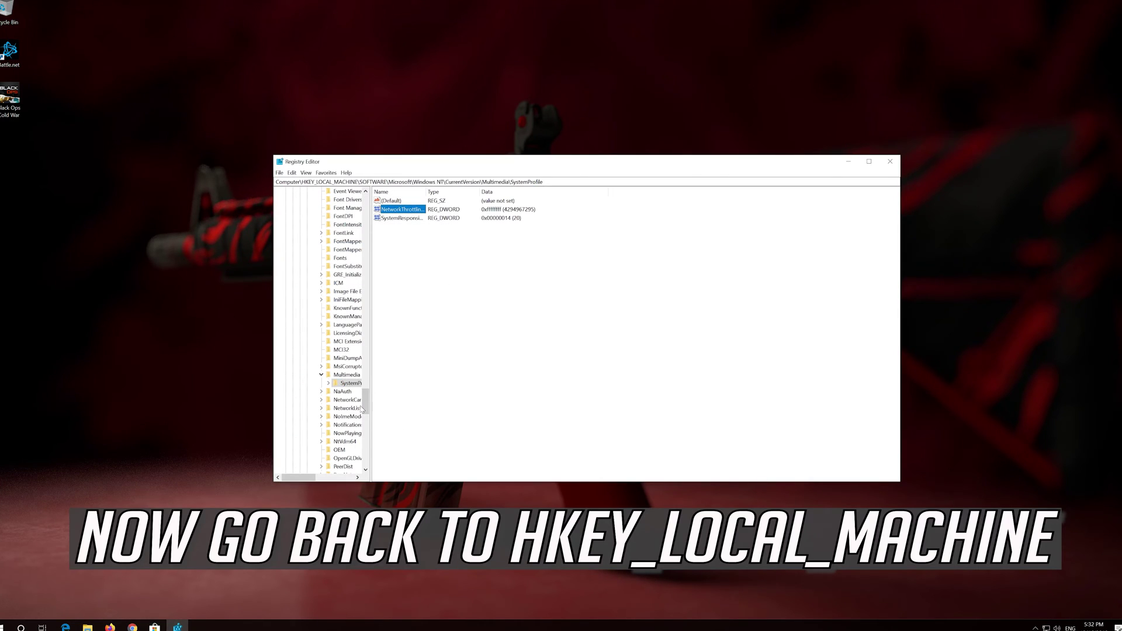
Collapse the tree and expand HKEY_LOCAL_MACHINE\SYSTEM\CurrentControlSet\Services.
left_click_drag(366, 401, 357, 201)
left_click(285, 216)
left_click(286, 216)
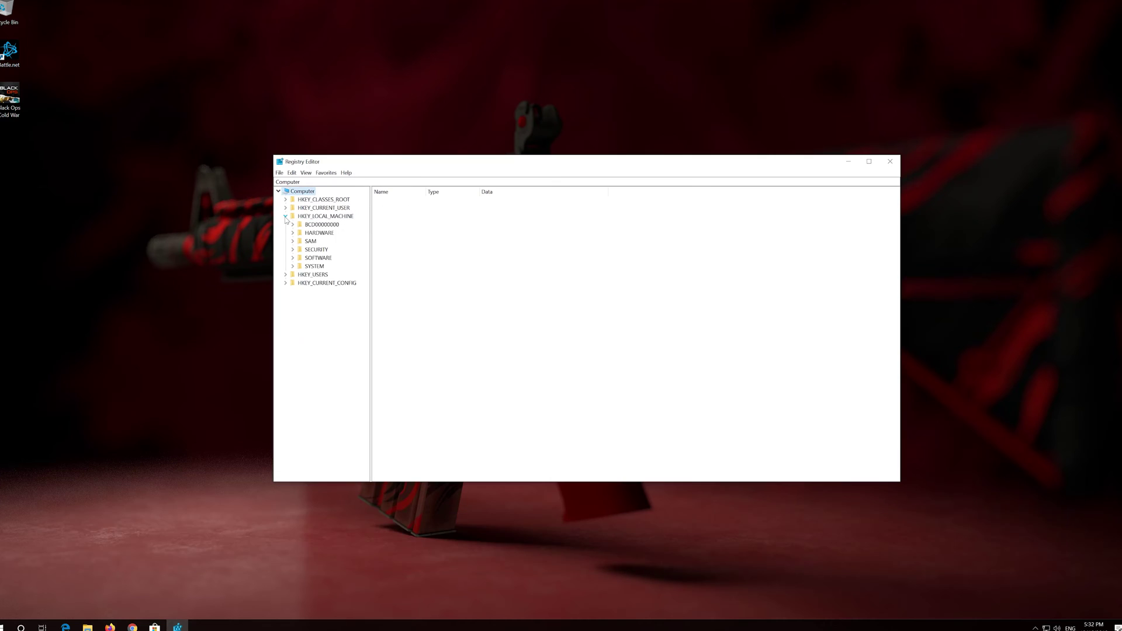
left_click(293, 266)
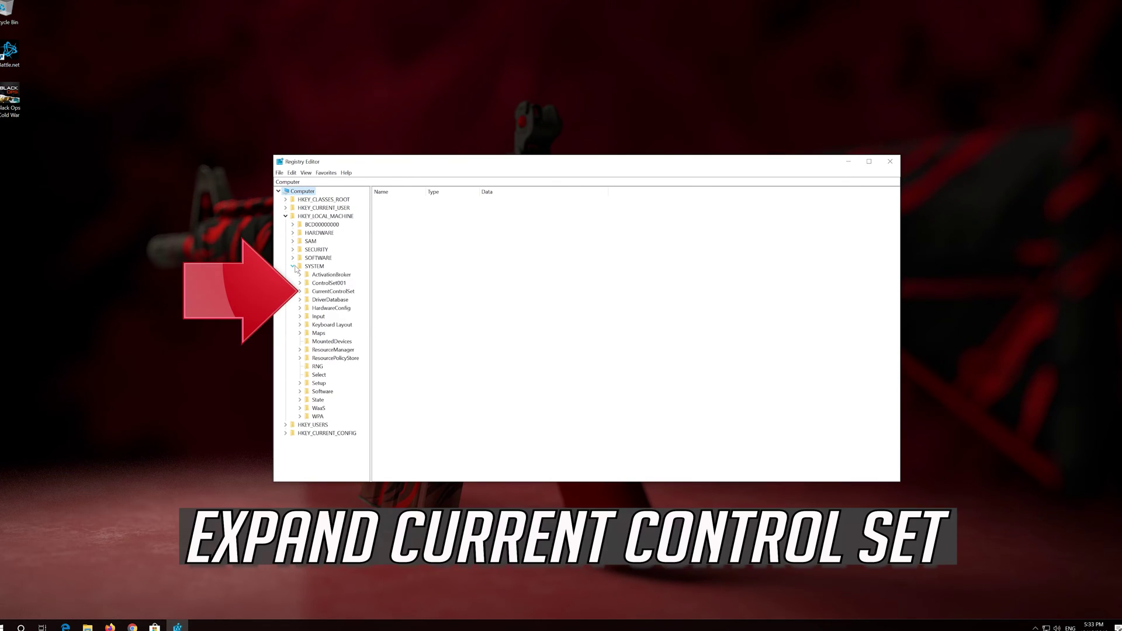
left_click(301, 292)
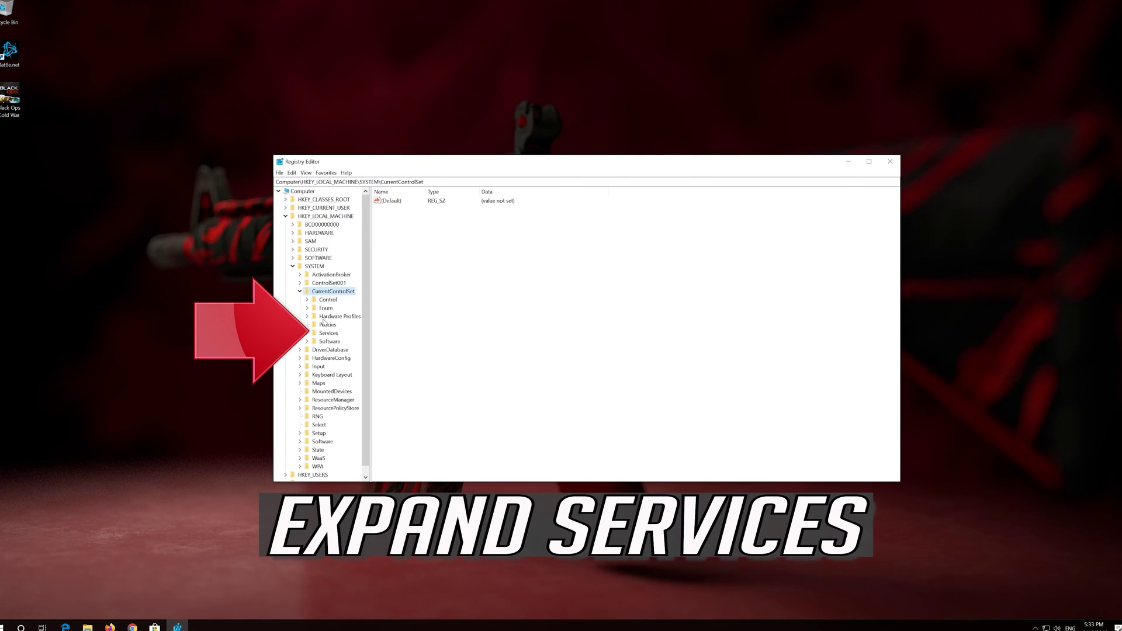
left_click(309, 335)
left_click(308, 334)
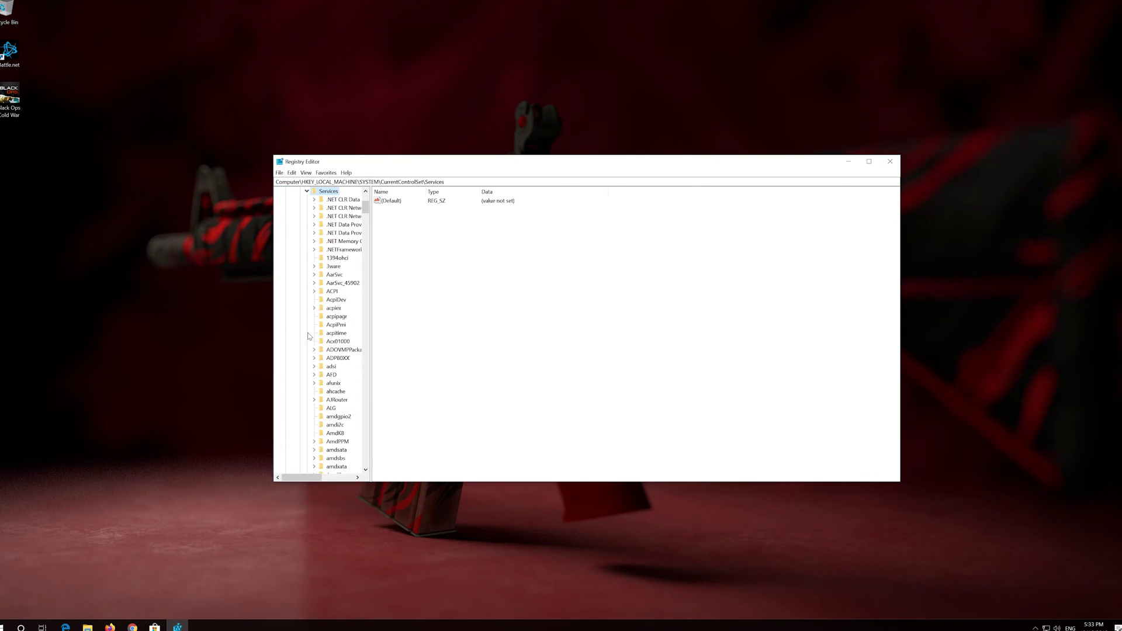
Expand Tcpip\Parameters and select the Interfaces key.
scroll(324, 346, "down", 20)
scroll(324, 347, "down", 20)
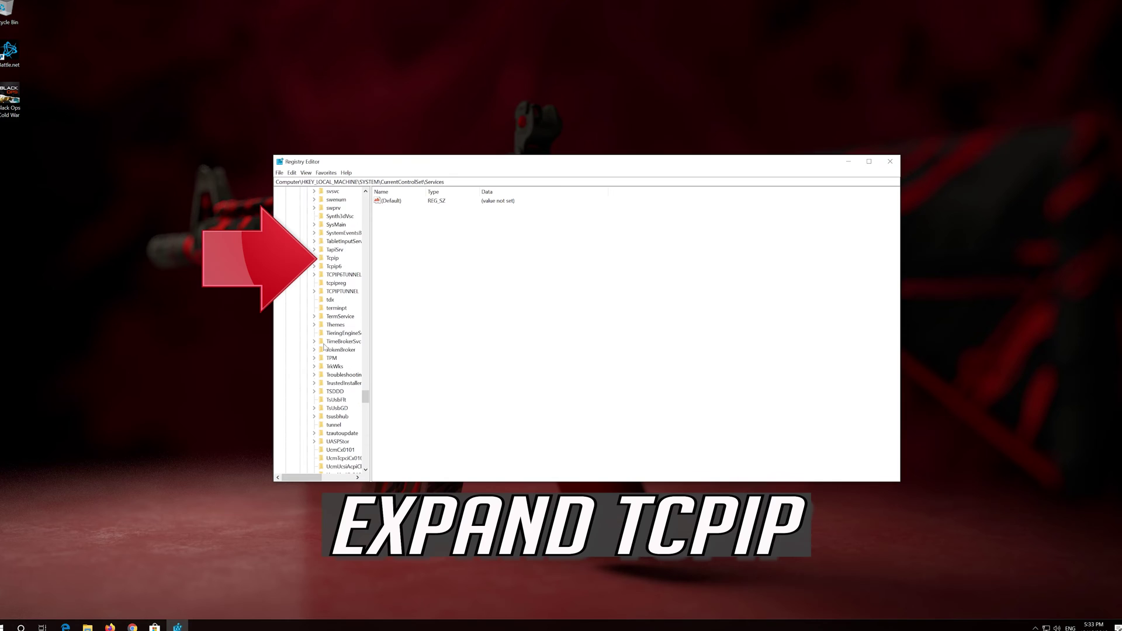
left_click(329, 258)
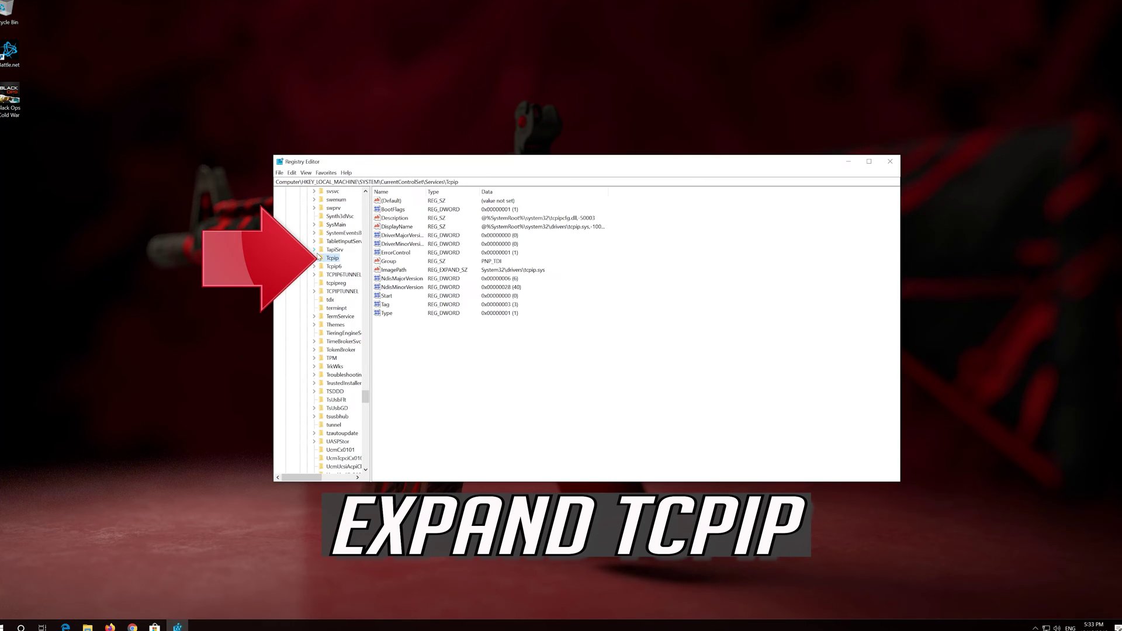
left_click(314, 258)
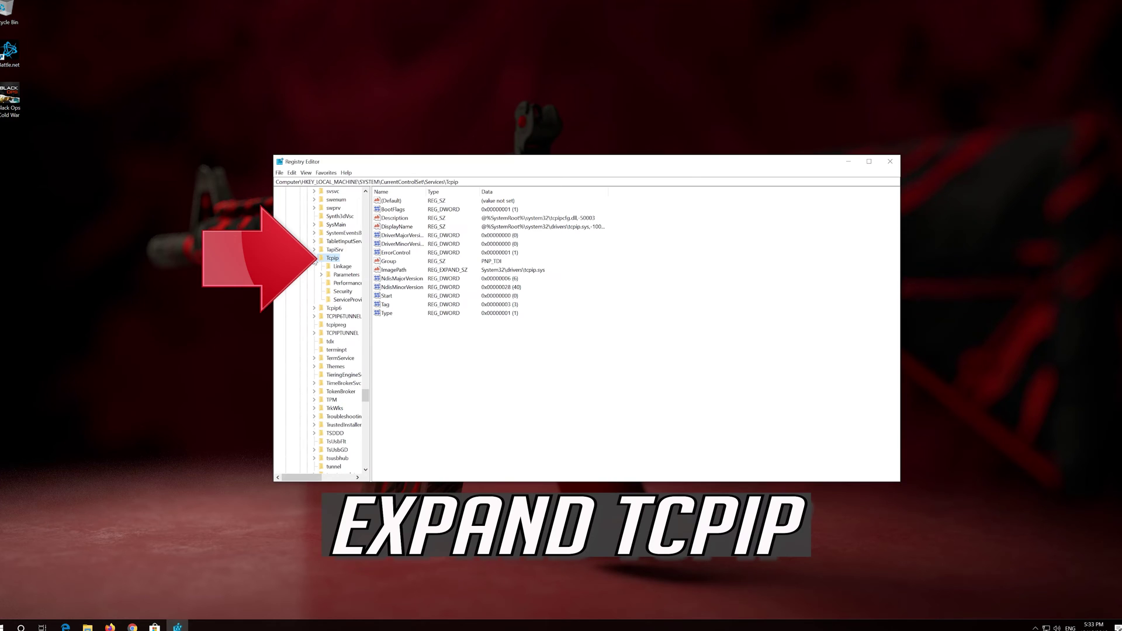
left_click(337, 277)
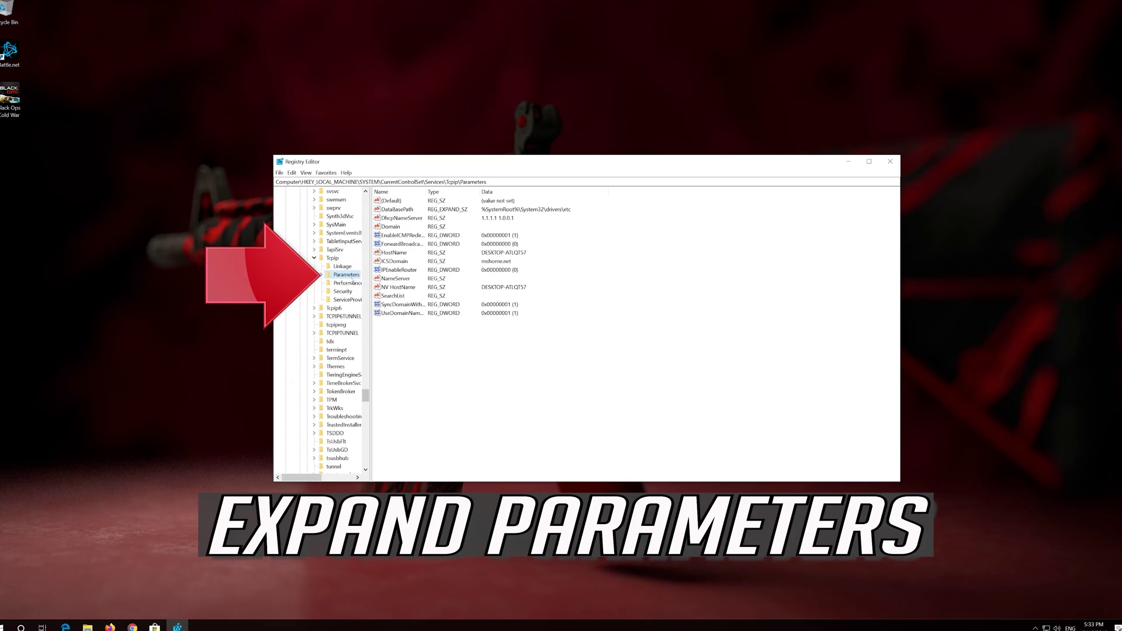
left_click(322, 275)
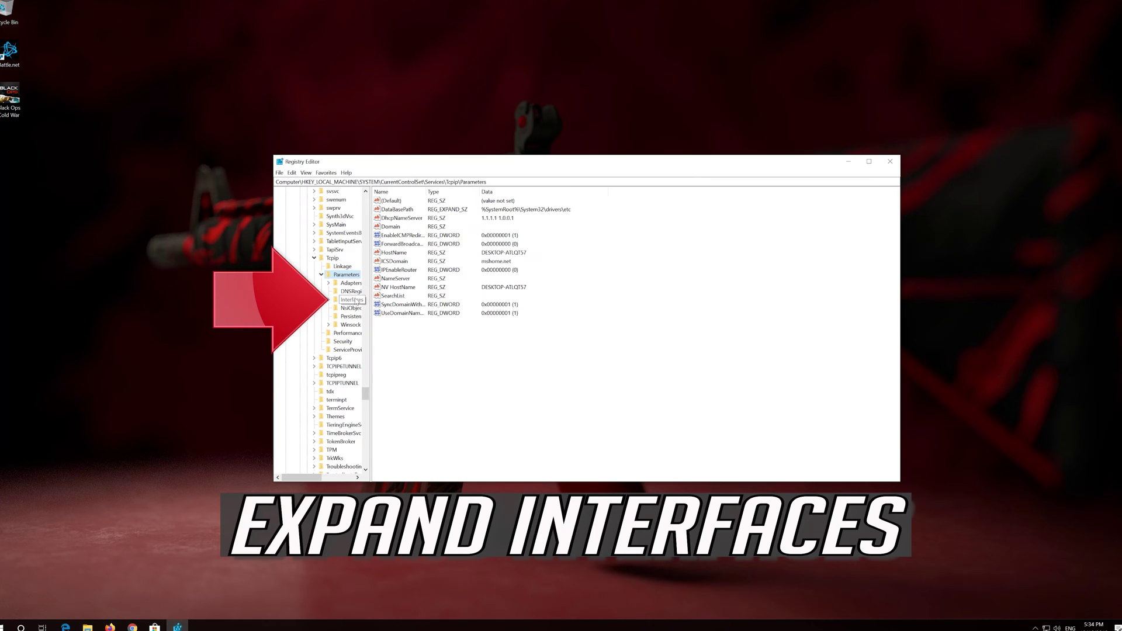
left_click(351, 300)
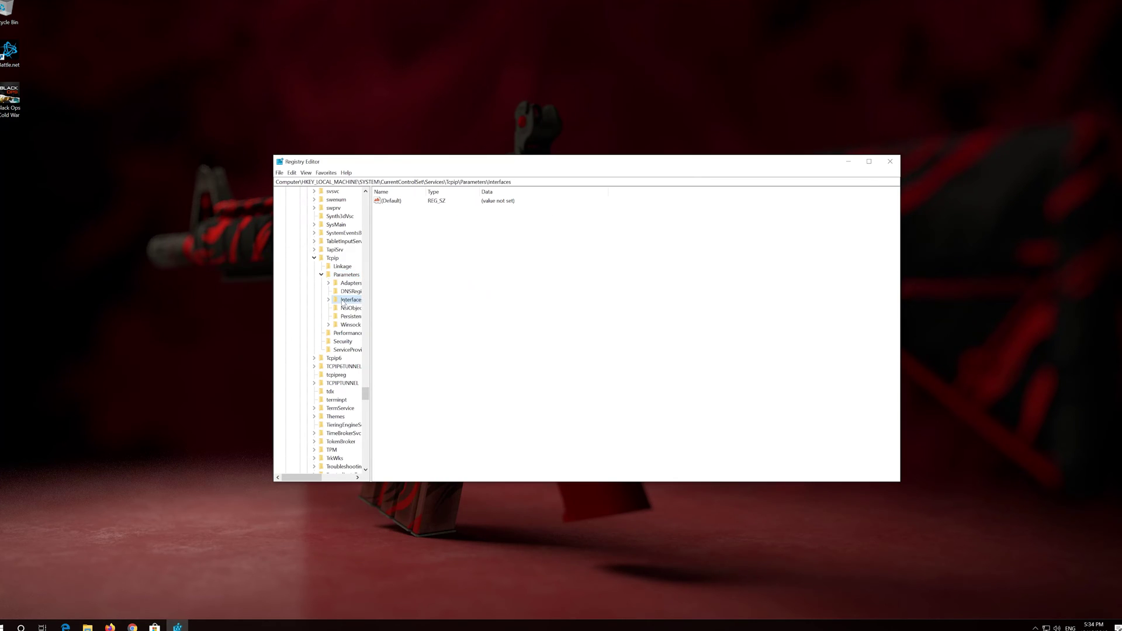
Compare the three interface GUID subkeys and select the one listing DhcpIPAddress and NameServer.
left_click(329, 300)
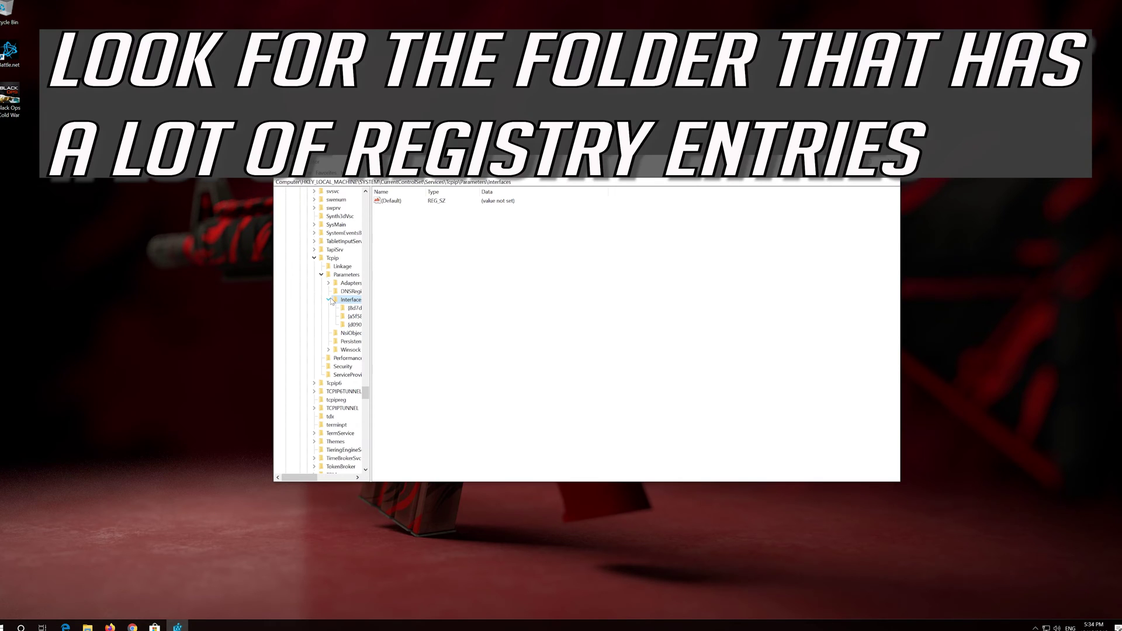
left_click_drag(306, 480, 331, 483)
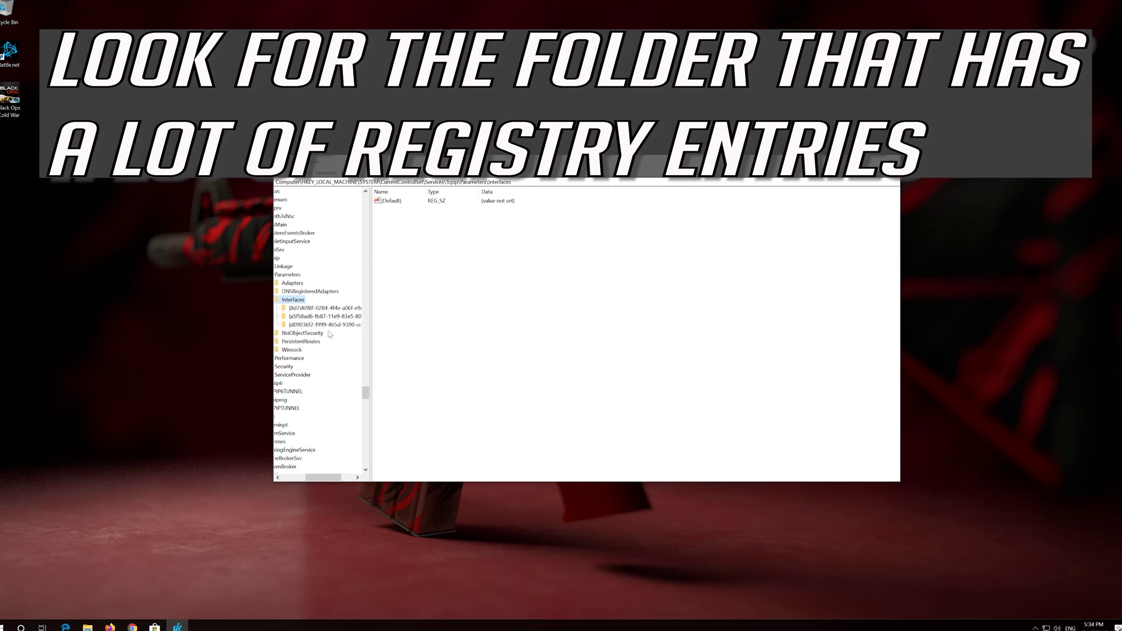
left_click(330, 310)
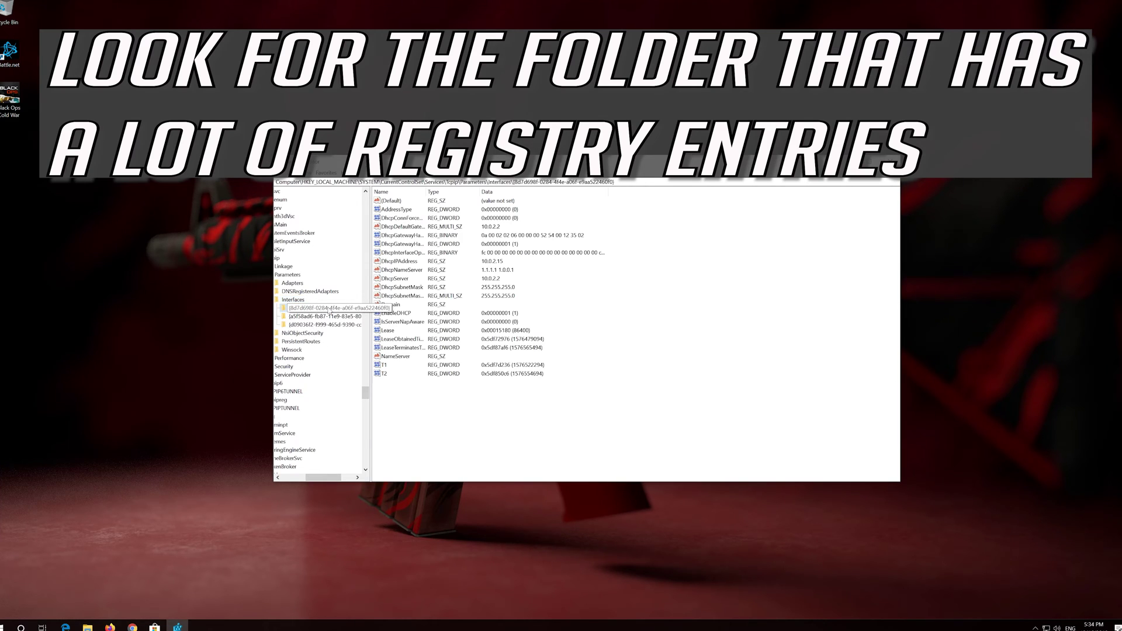
key("Down")
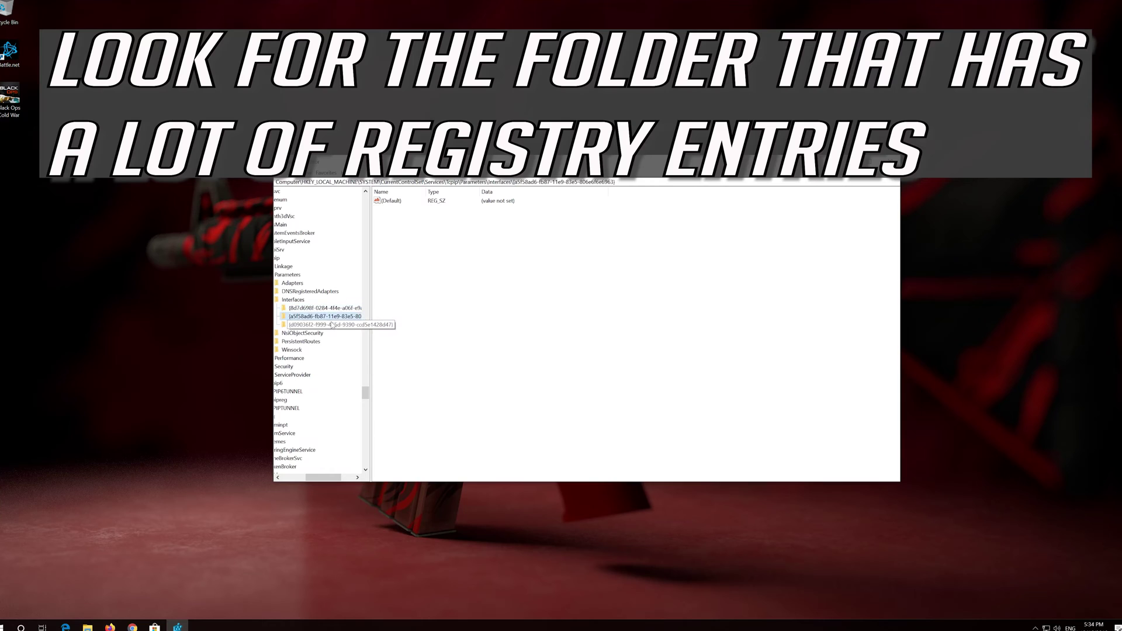
key("Down")
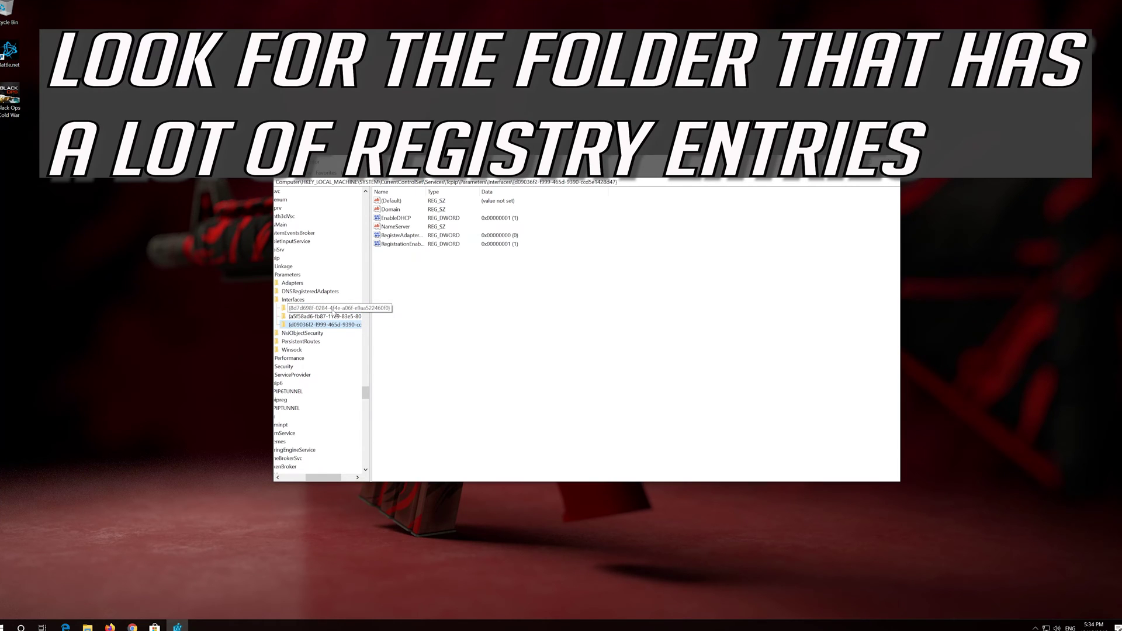
left_click(332, 310)
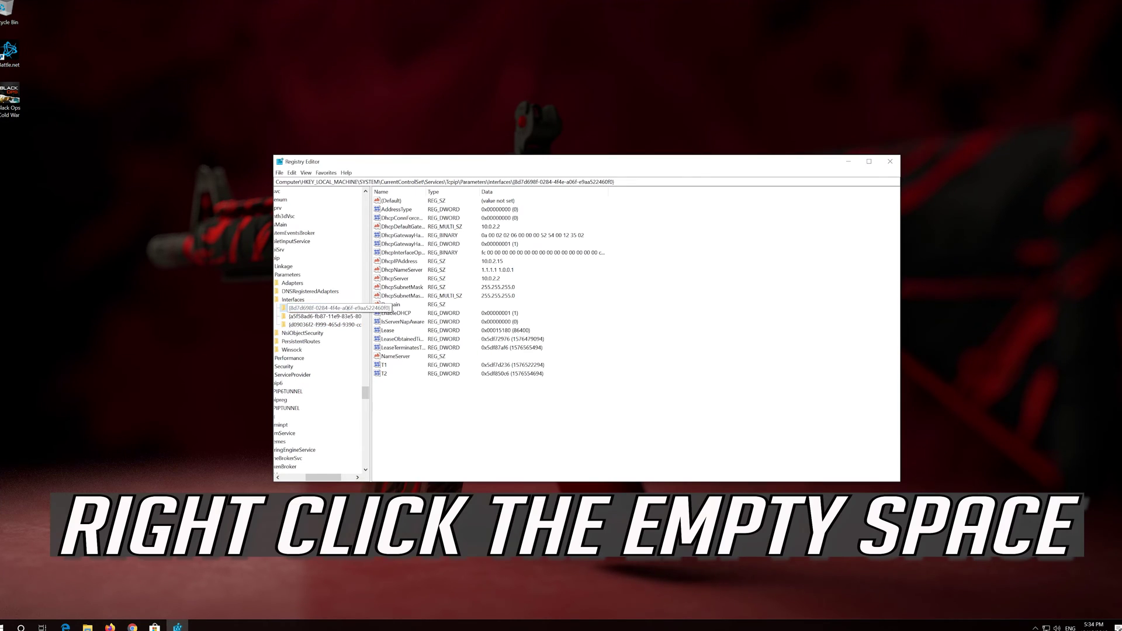
right_click(461, 415)
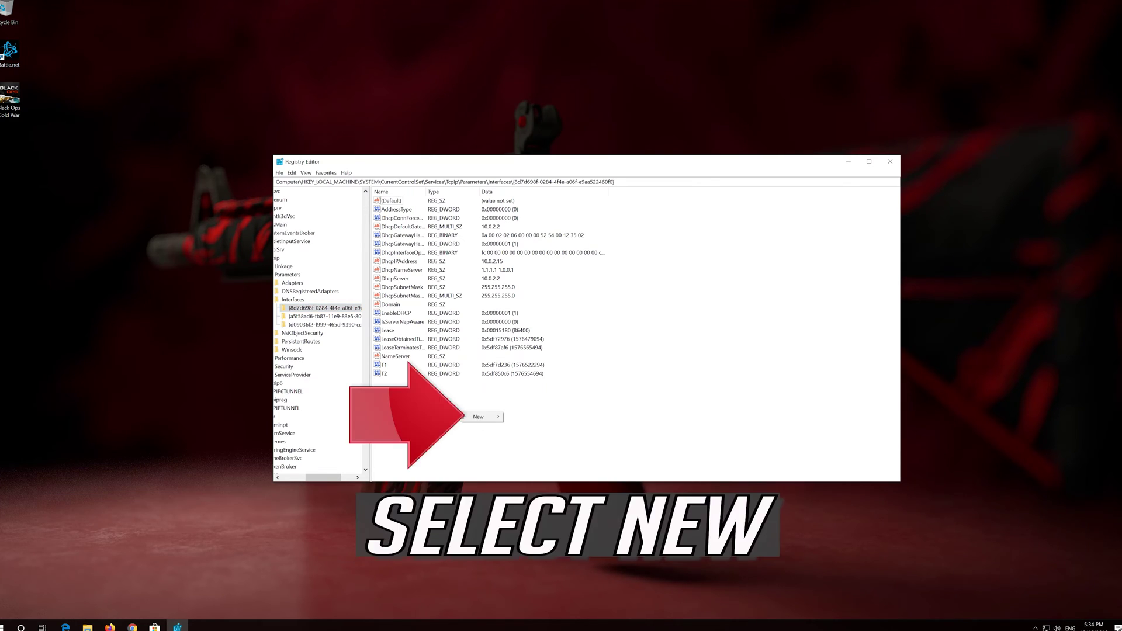
Create a new DWORD (32-bit) value named TCPackFrequency in the interface key.
mouse_move(477, 419)
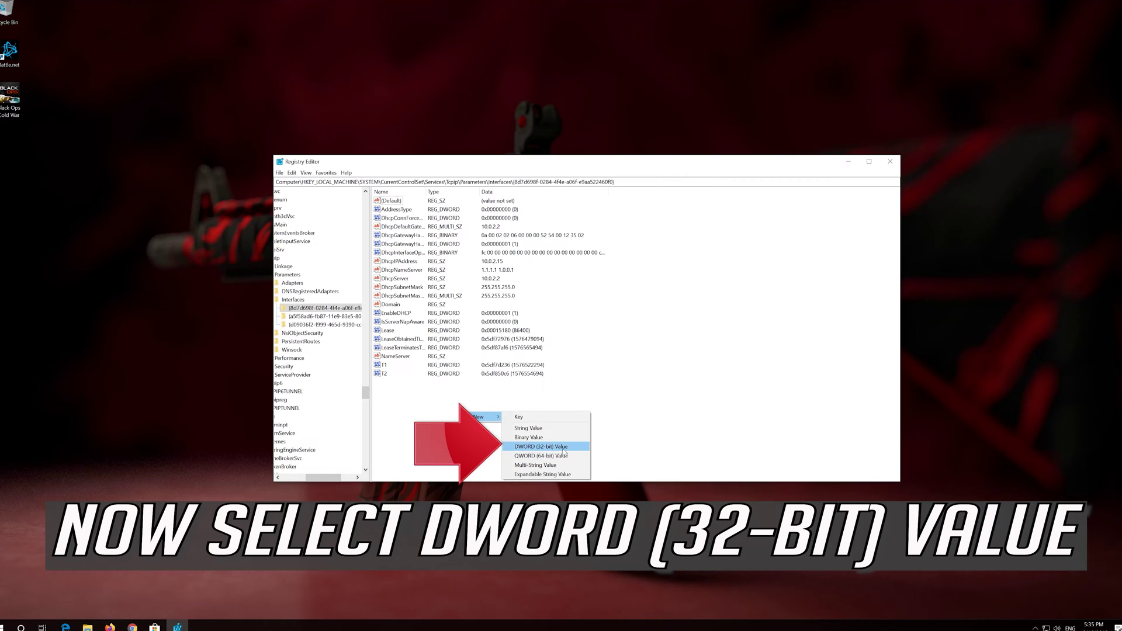
left_click(562, 447)
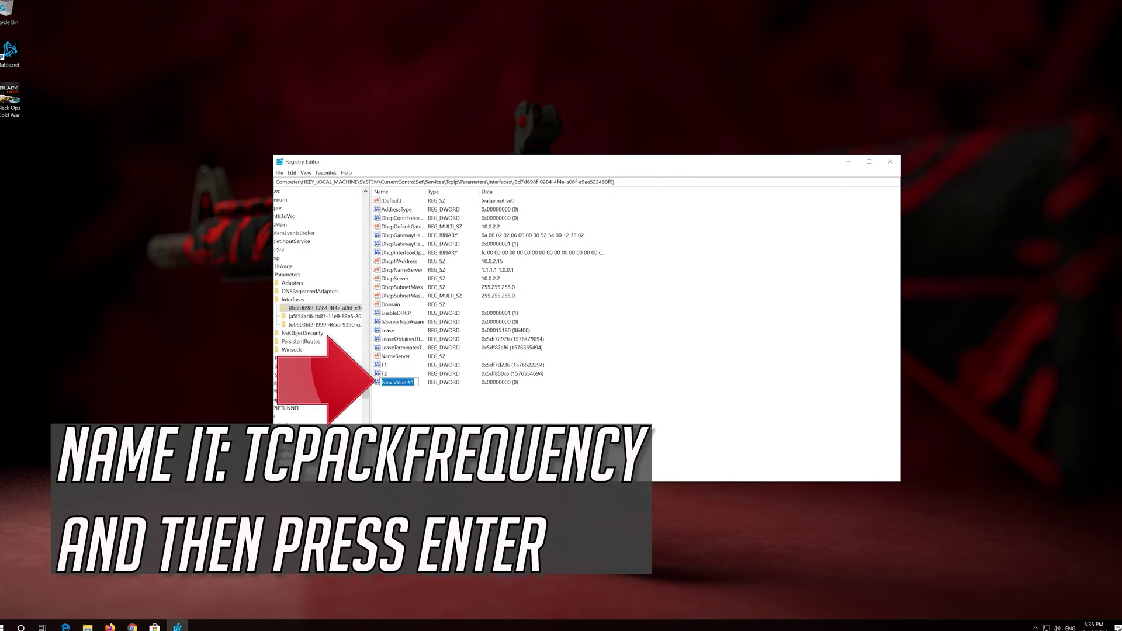
type("TCPackFrequency")
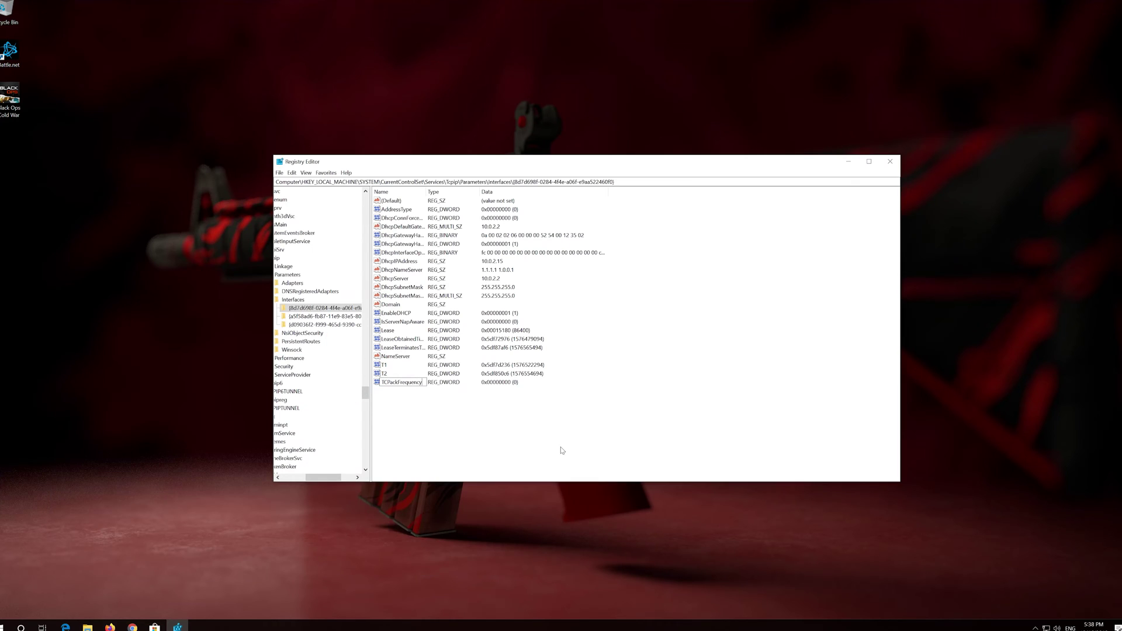
key("Return")
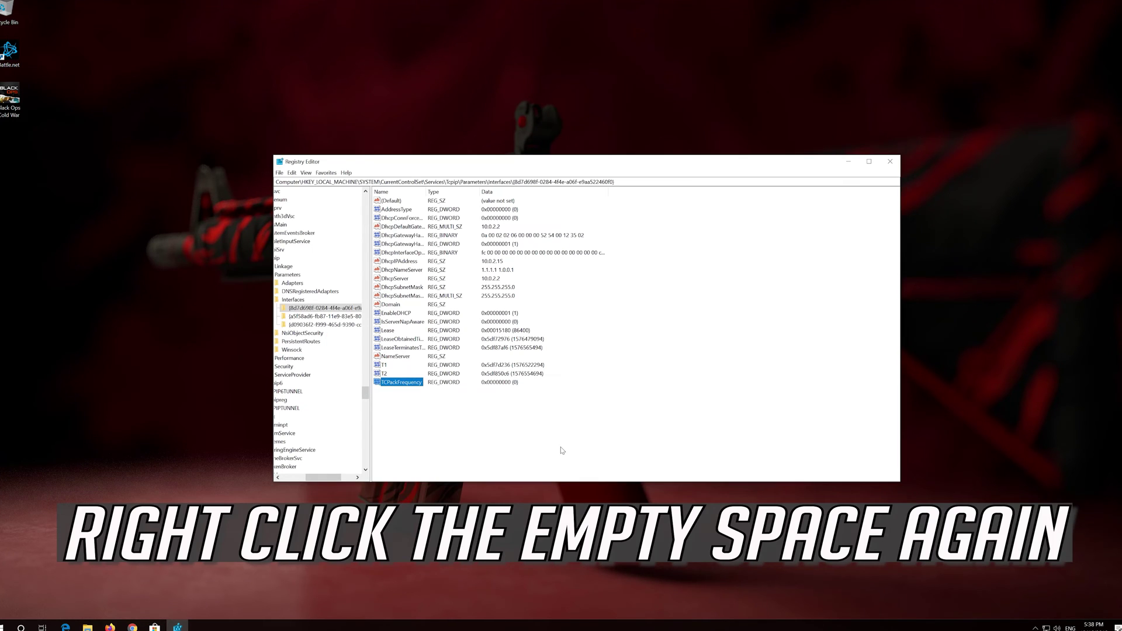
Create another DWORD (32-bit) value named TCPNoDelay in the interface key.
right_click(542, 443)
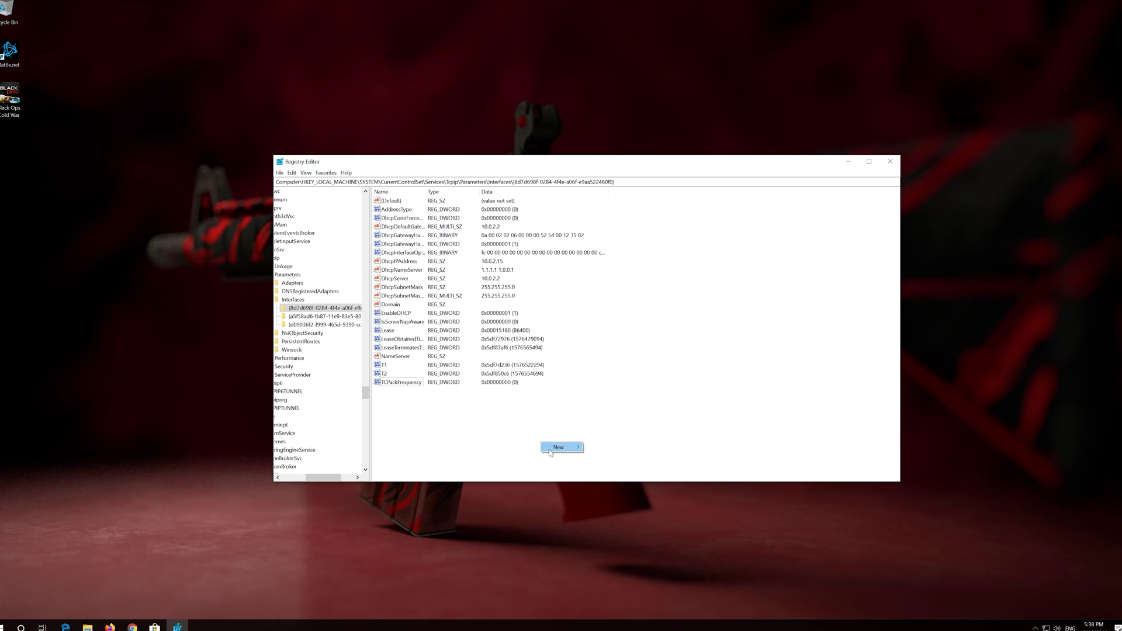
left_click(575, 447)
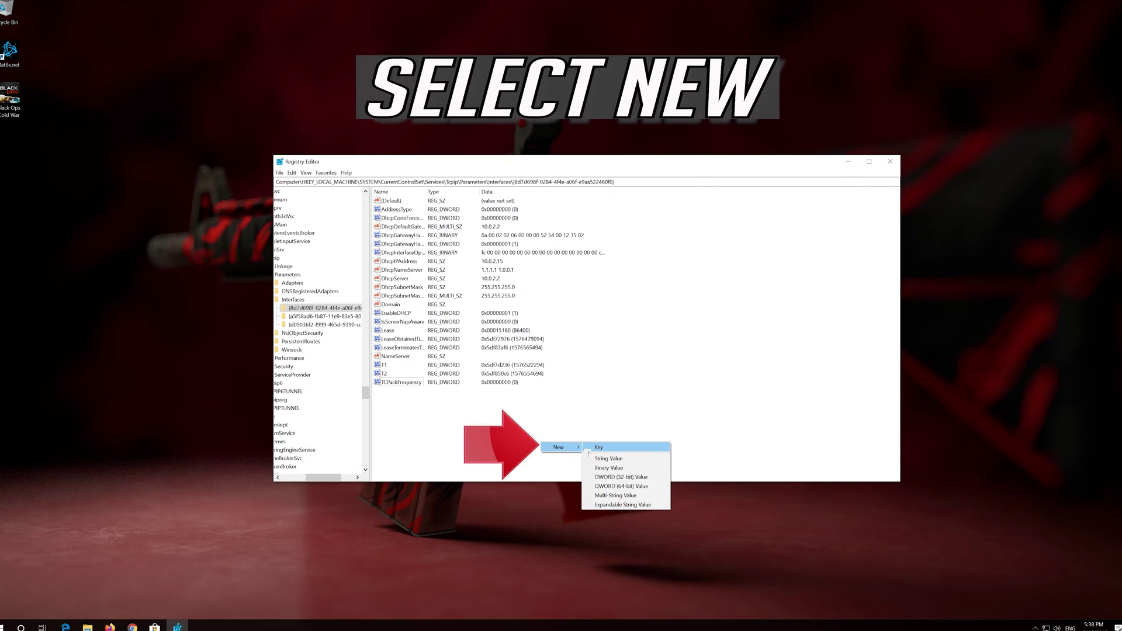
left_click(639, 477)
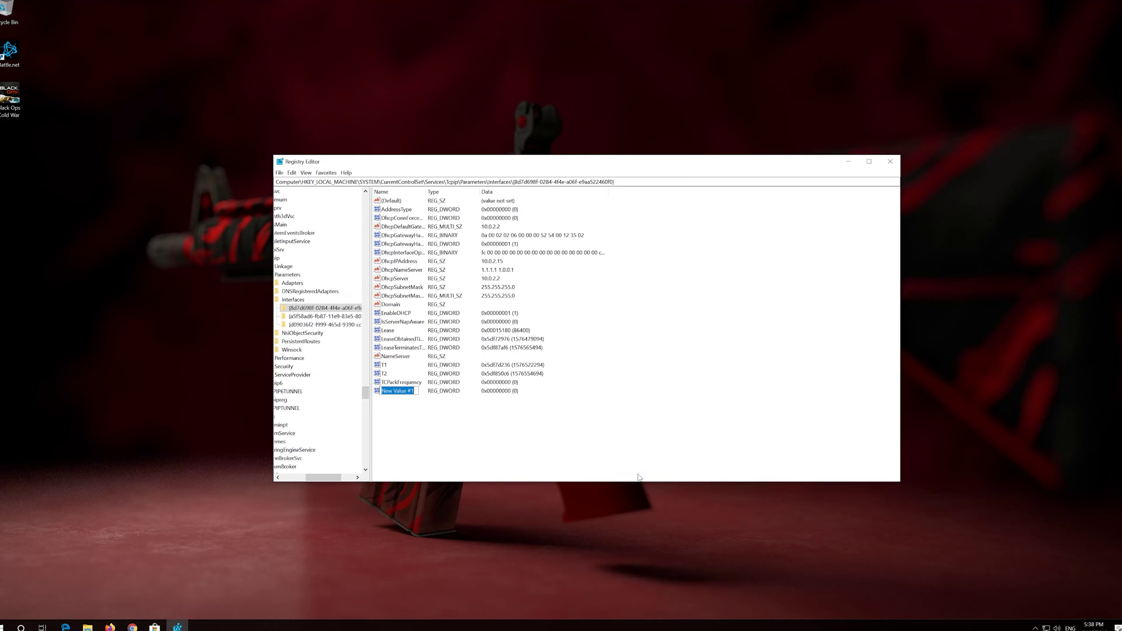
type("TCPNoDe")
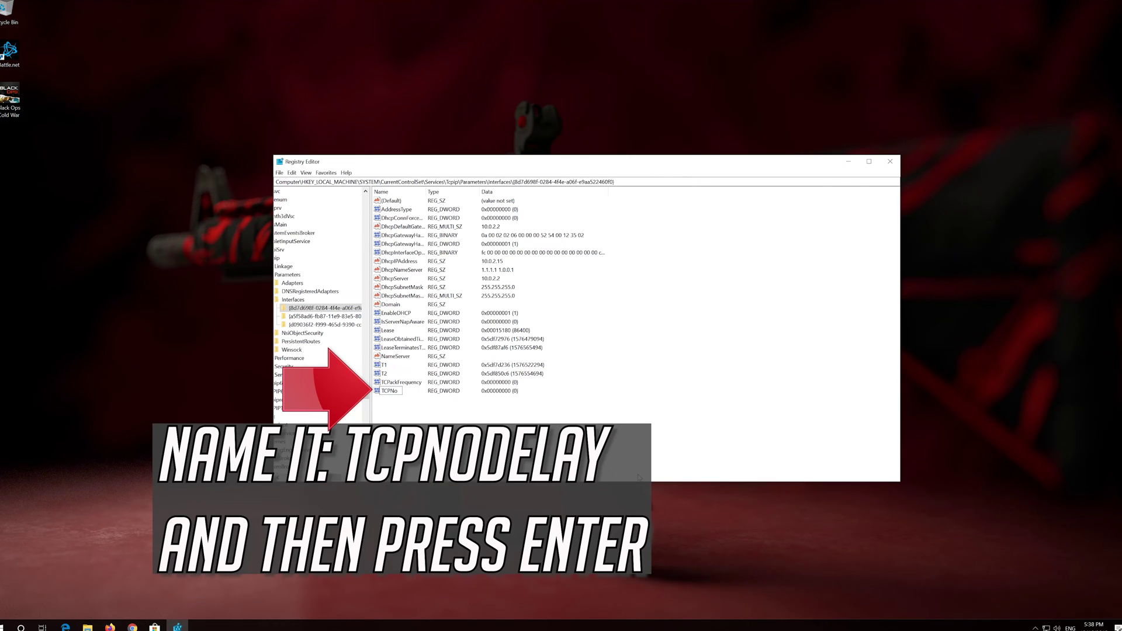
type("lay")
key("Return")
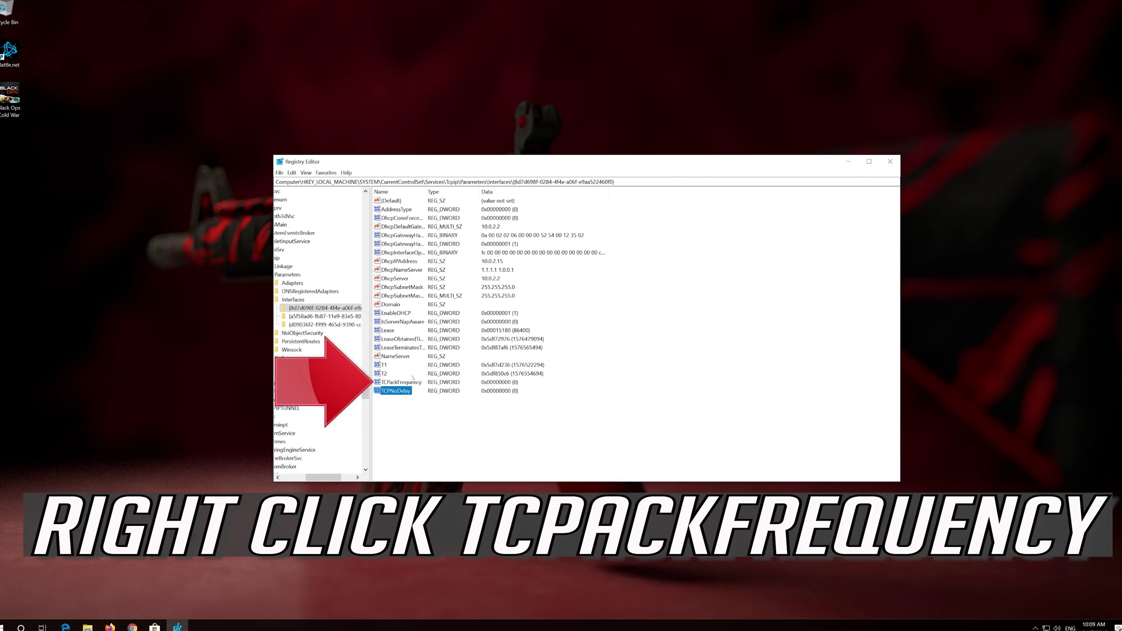
Set TCPackFrequency's value data to 1.
left_click(409, 381)
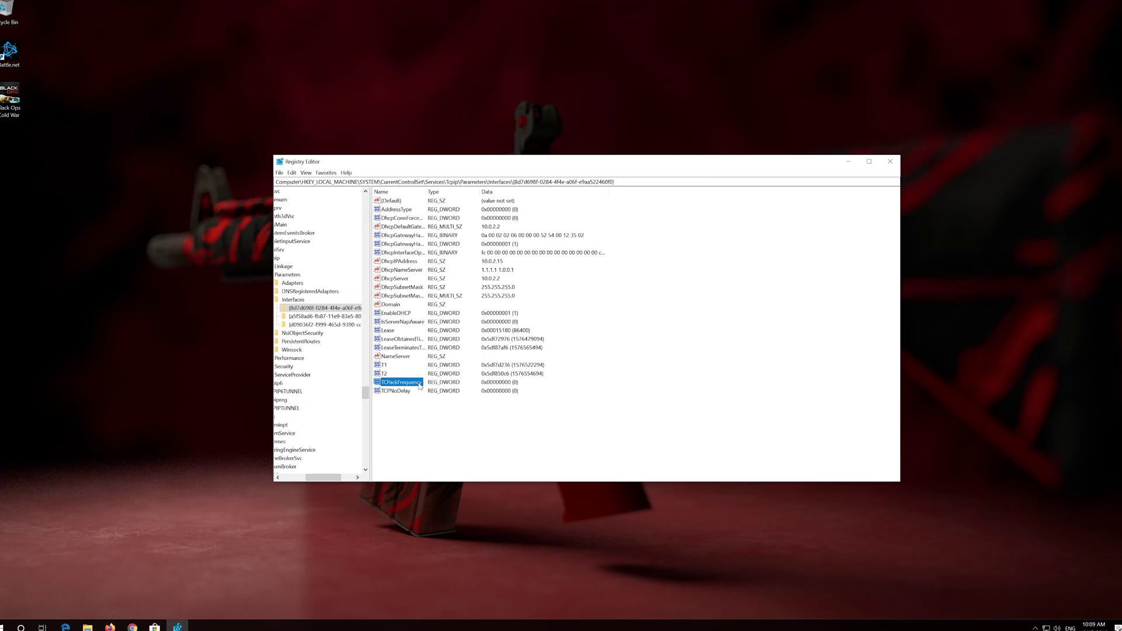
right_click(419, 385)
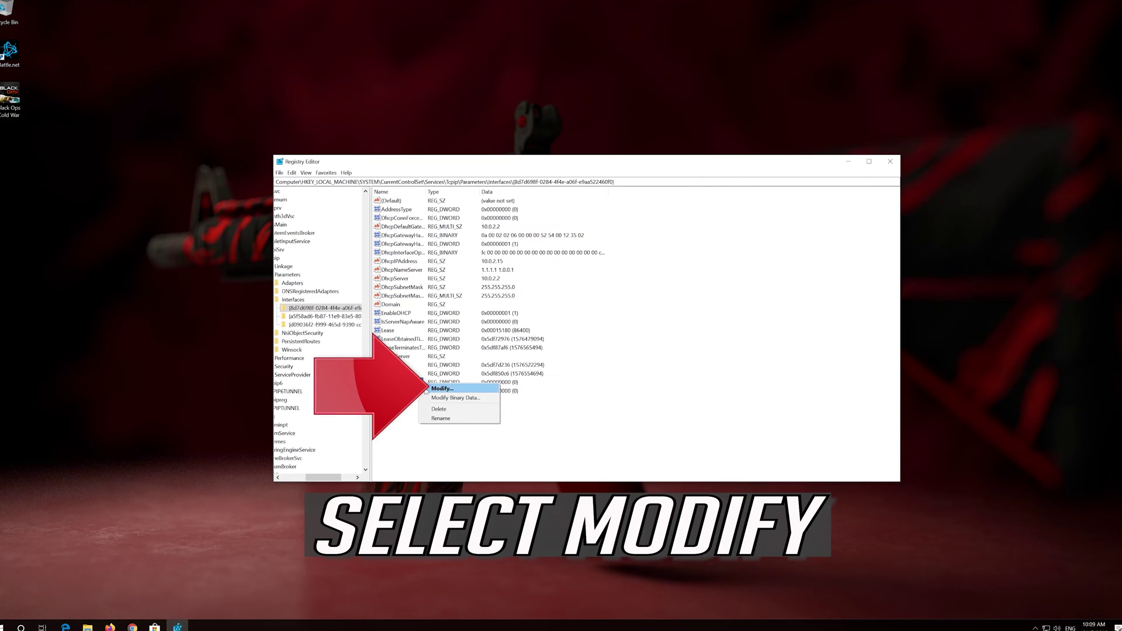
left_click(469, 389)
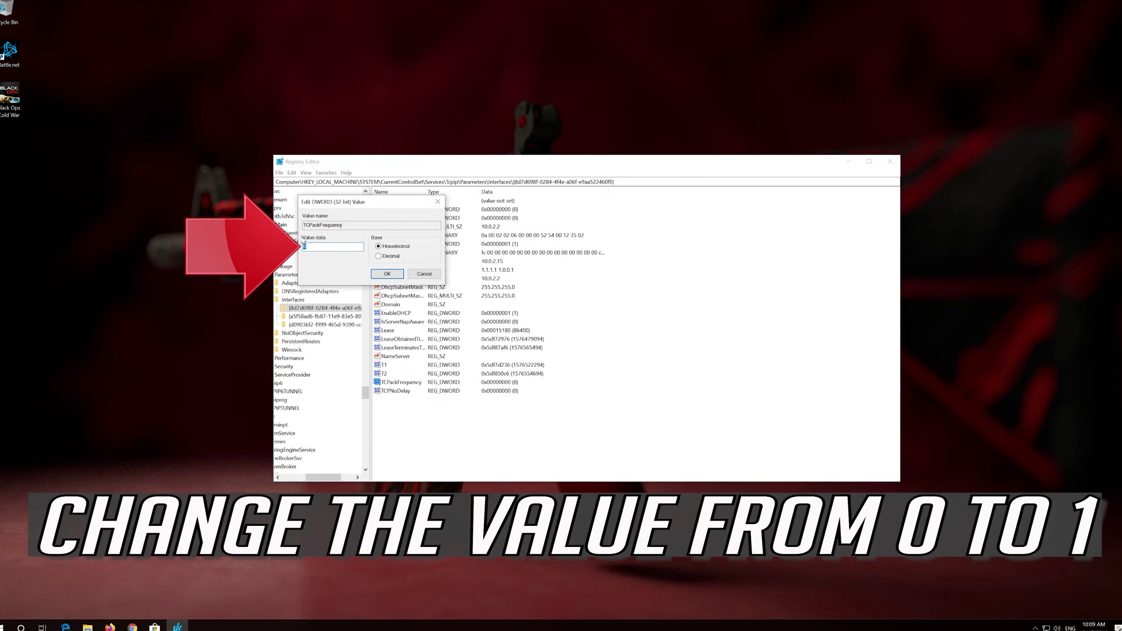
type("1")
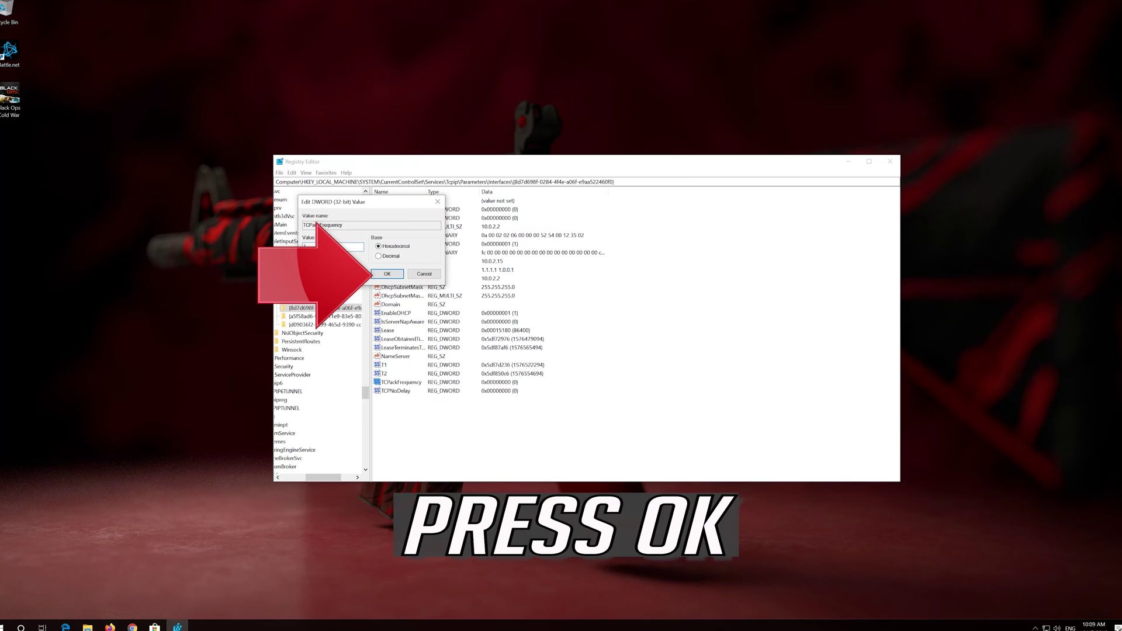
left_click(382, 276)
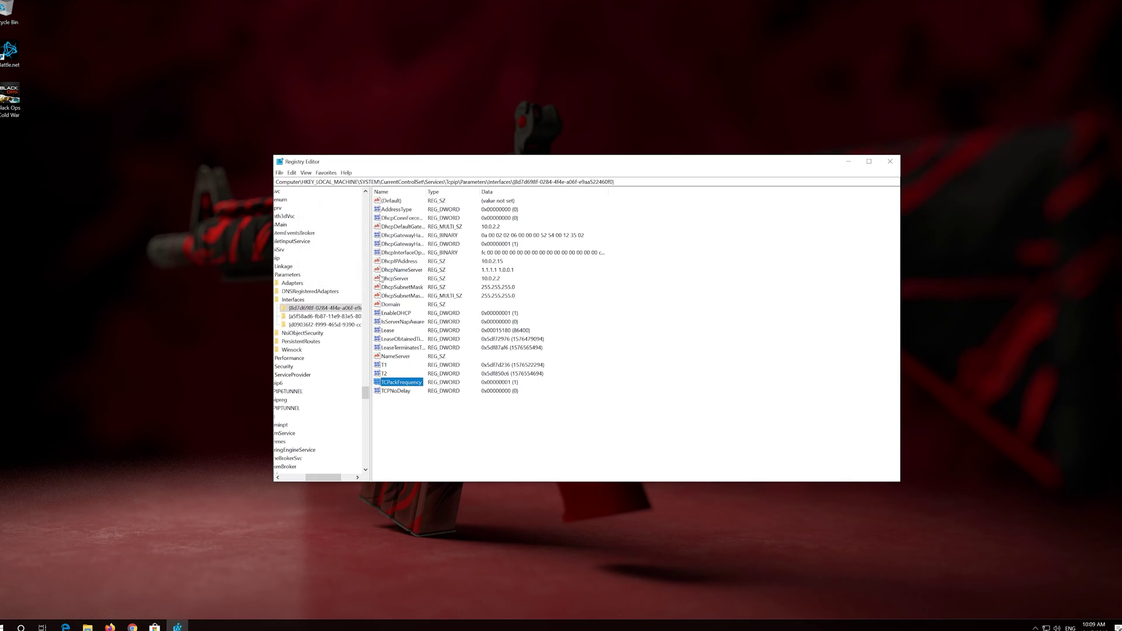
Set TCPNoDelay's value data to 1.
right_click(397, 391)
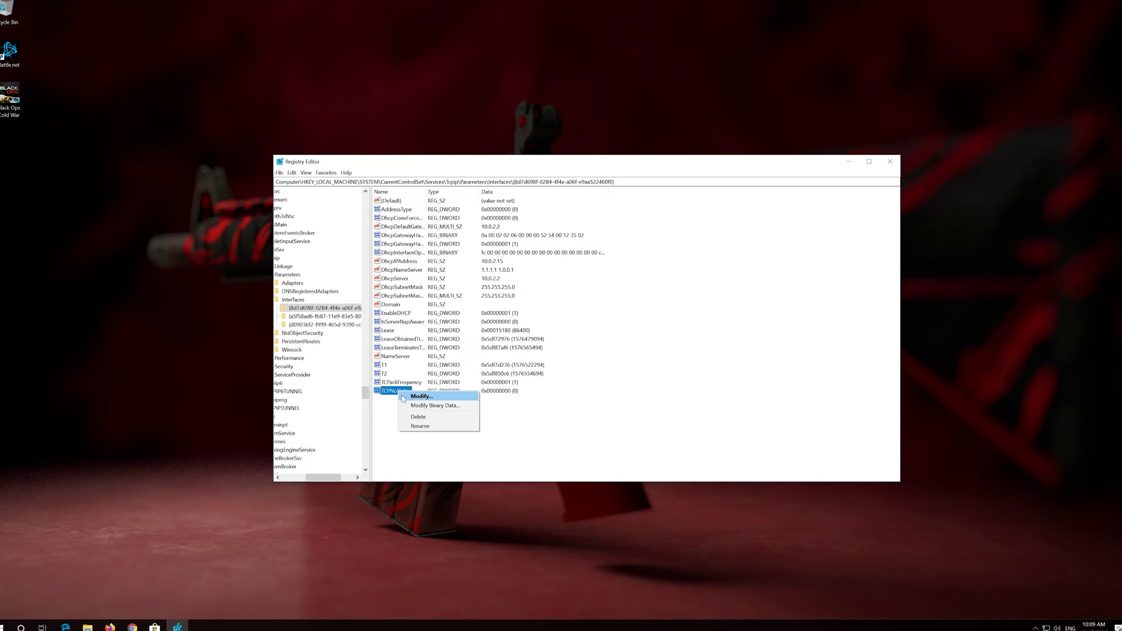
left_click(457, 397)
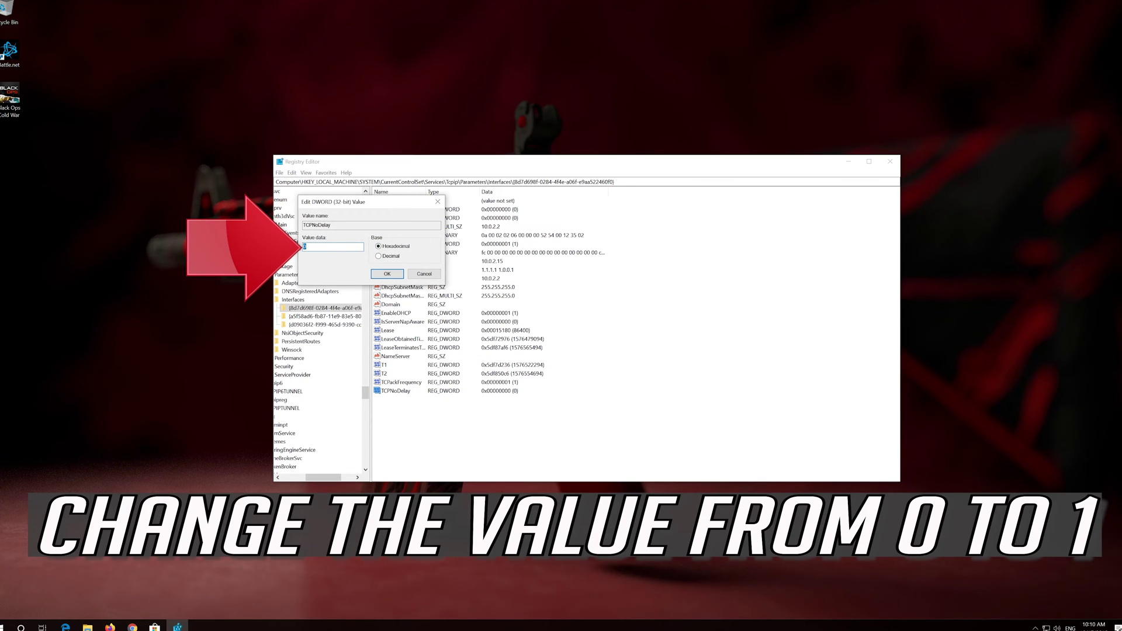
type("1")
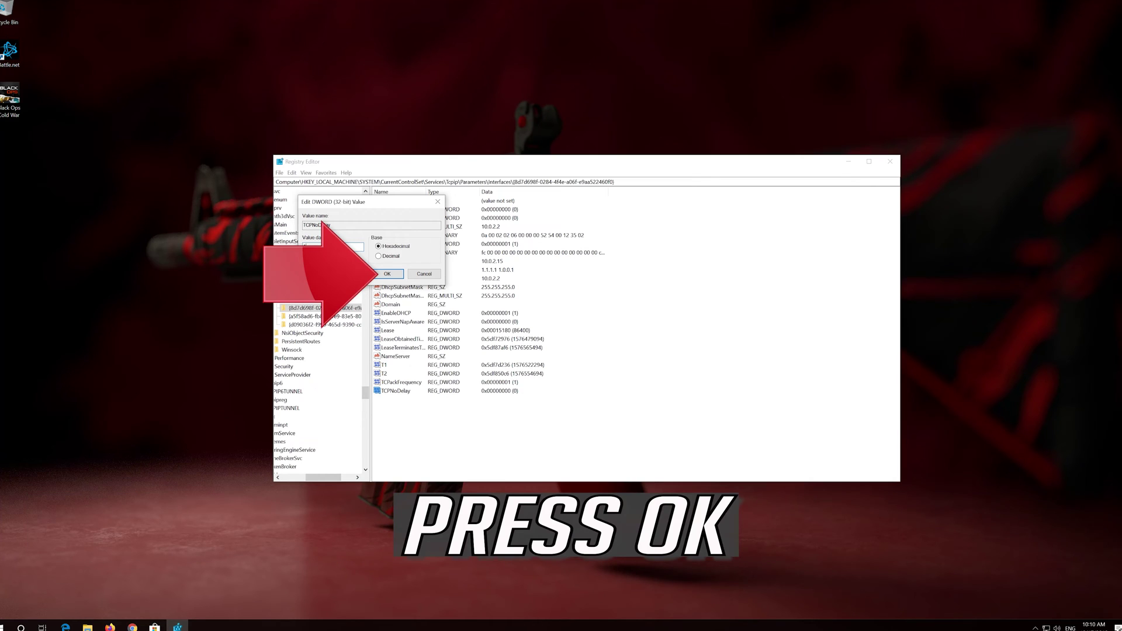
left_click(385, 274)
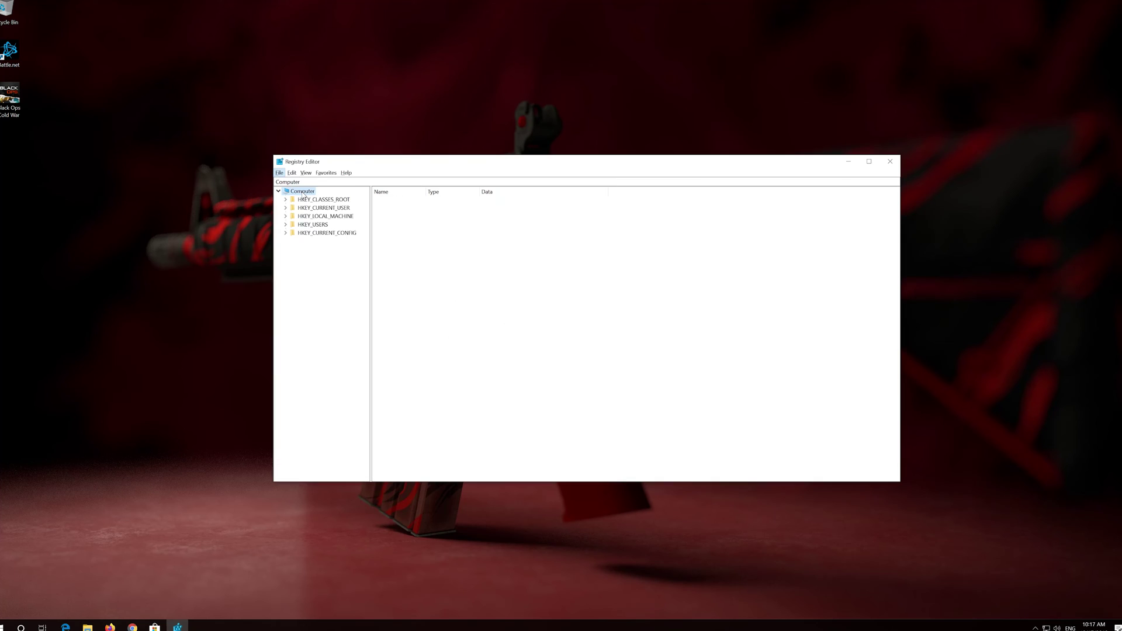
Expand HKEY_LOCAL_MACHINE\SOFTWARE and select the Microsoft key.
left_click(301, 217)
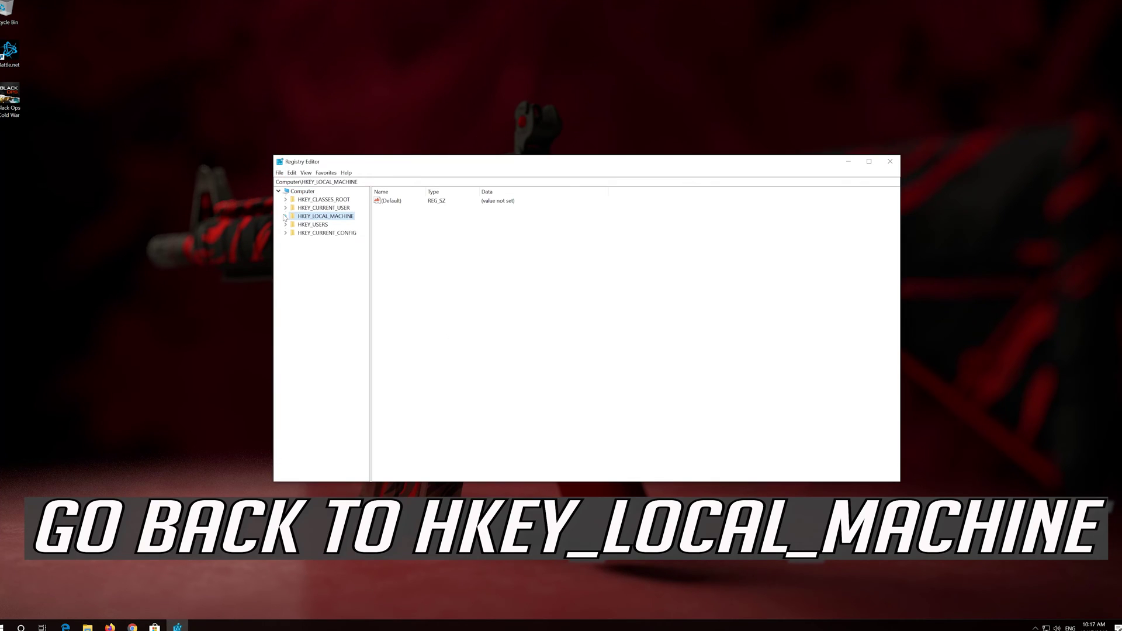
left_click(285, 216)
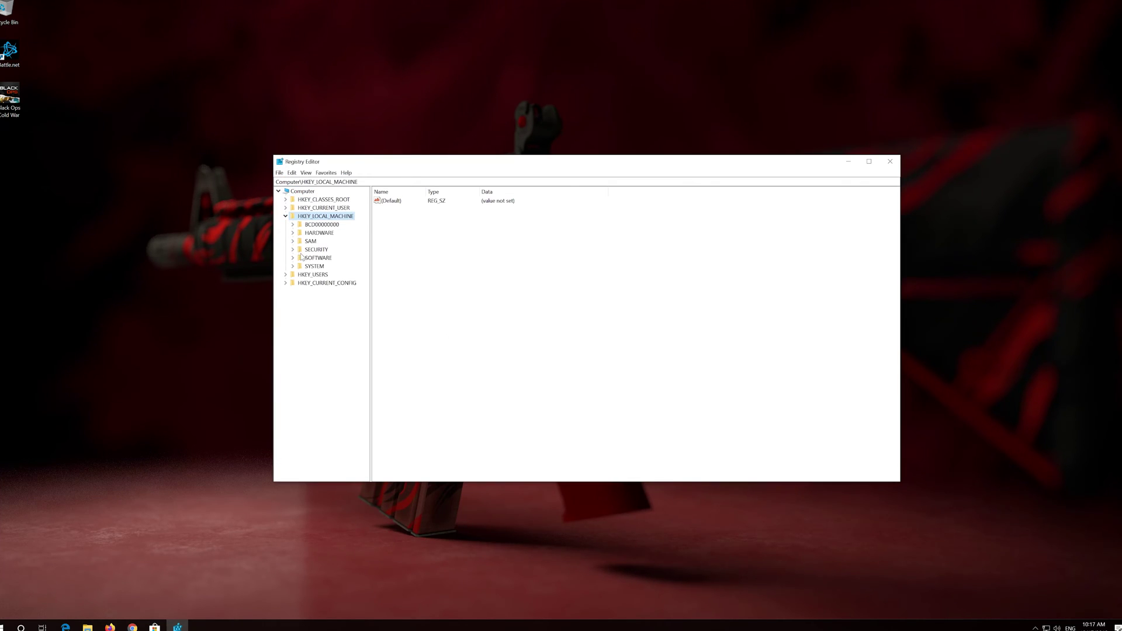
left_click(303, 258)
left_click(292, 259)
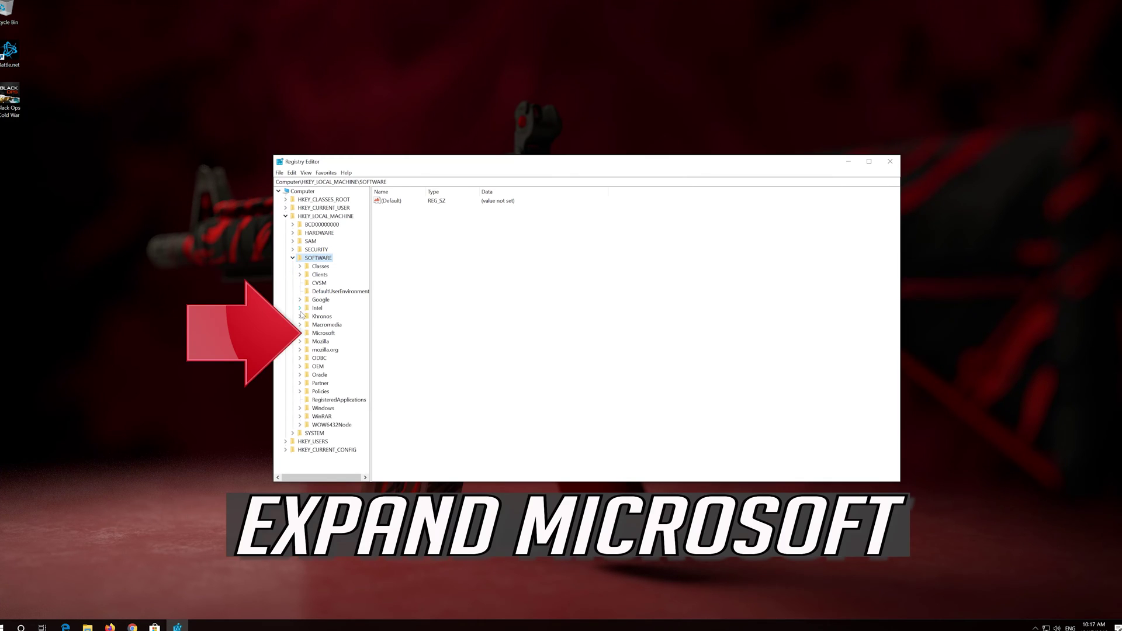
left_click(305, 333)
left_click(299, 335)
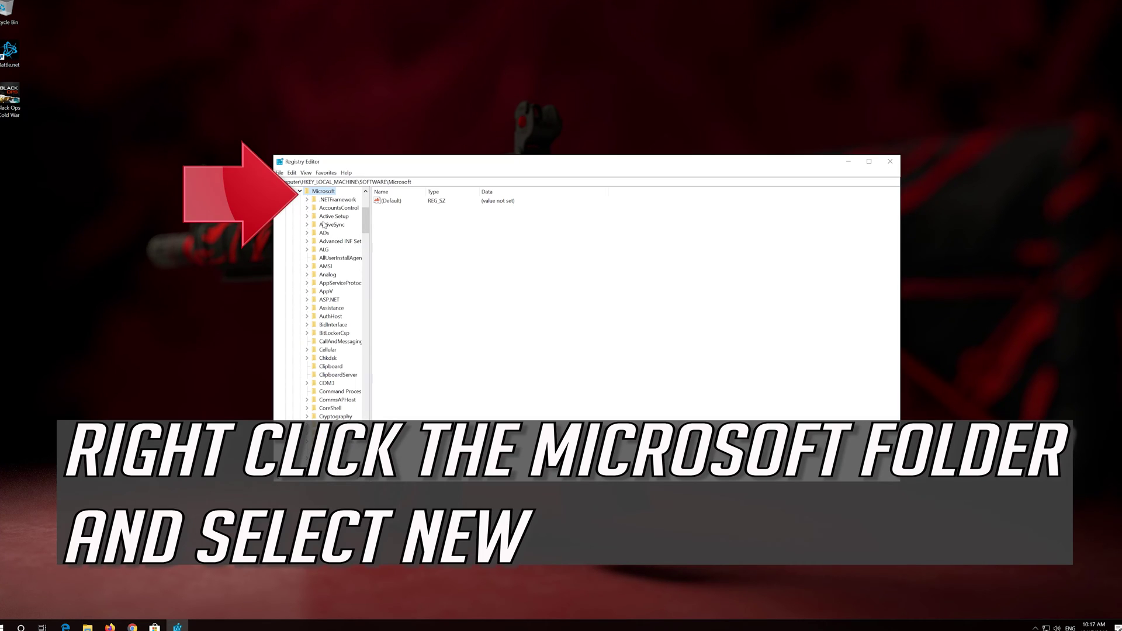
Add a new key named MSMQ under Microsoft and open it.
right_click(329, 194)
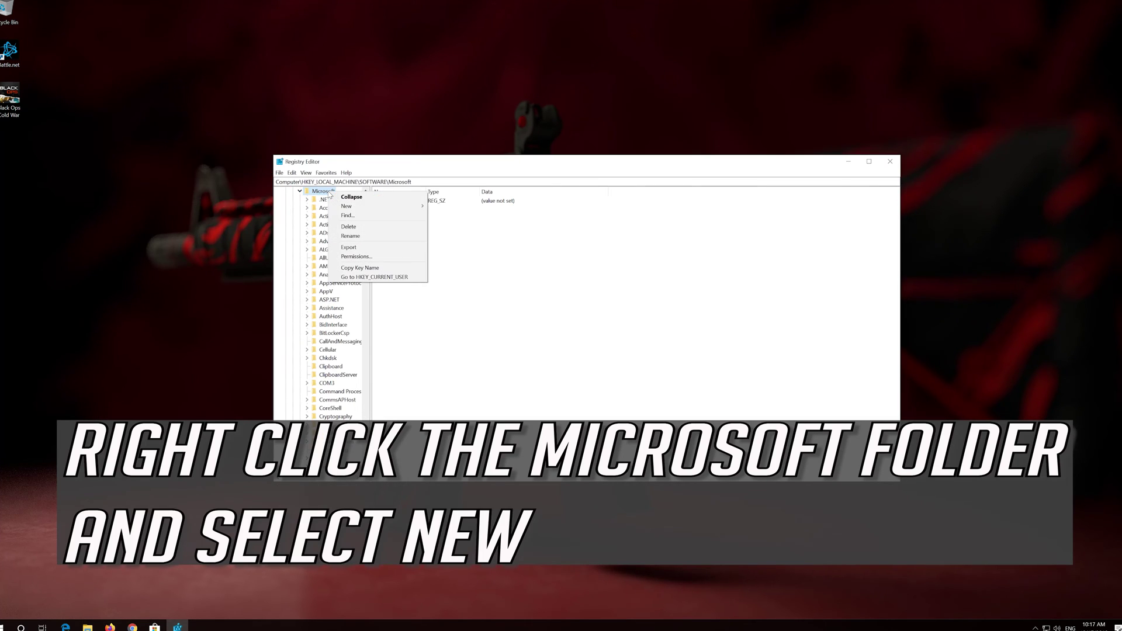
mouse_move(334, 206)
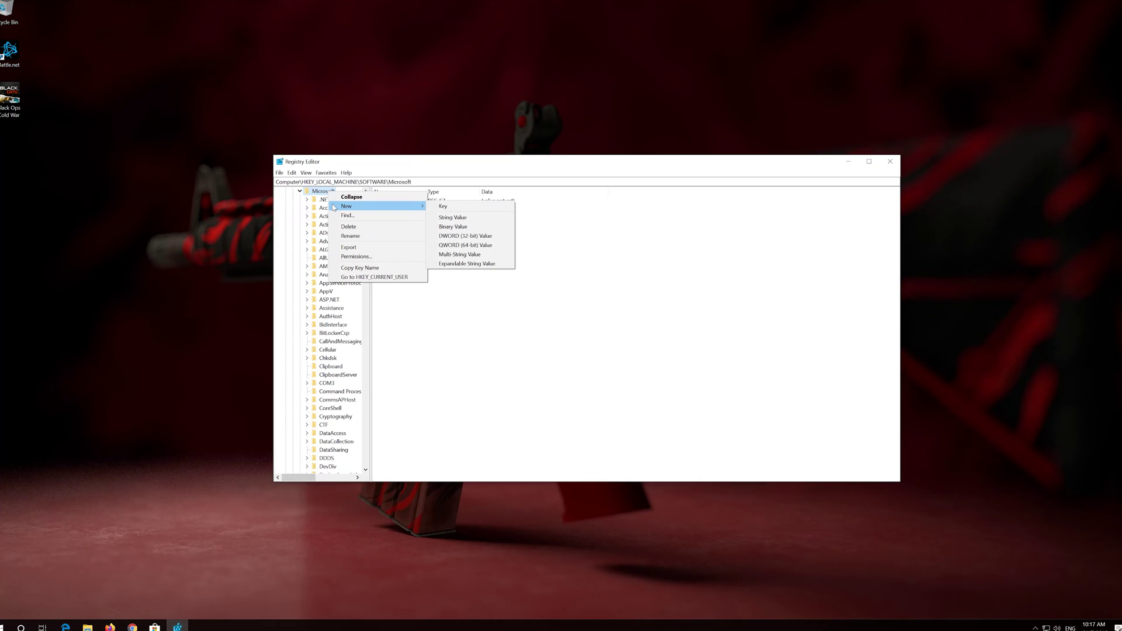
left_click(457, 209)
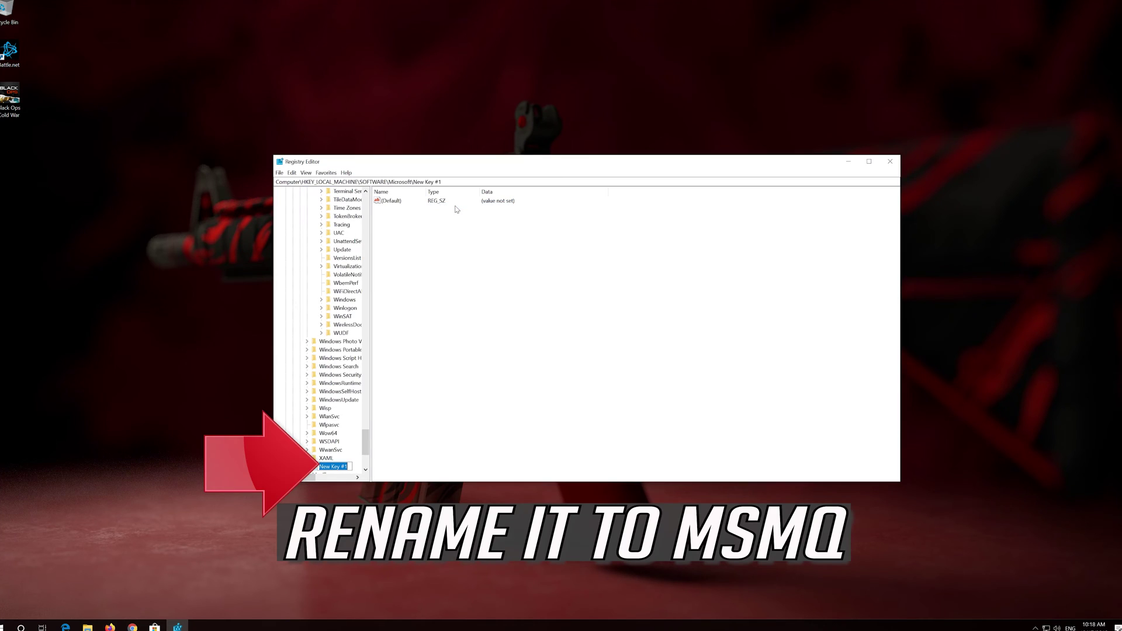
type("MSMQ")
key("Return")
scroll(332, 273, "down", 5)
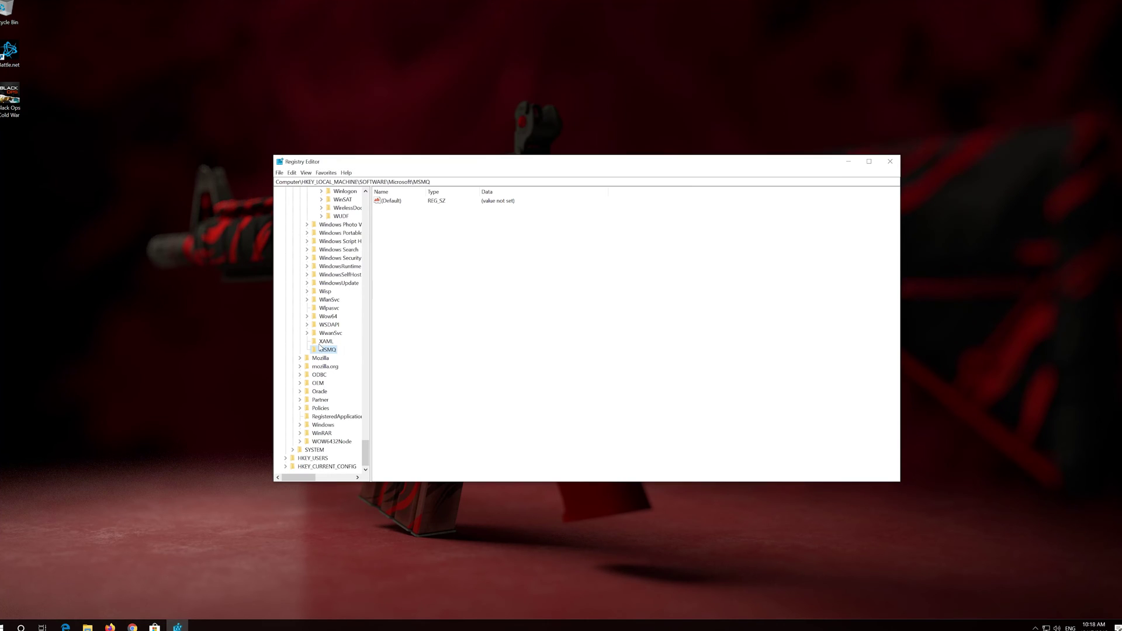
left_click(425, 259)
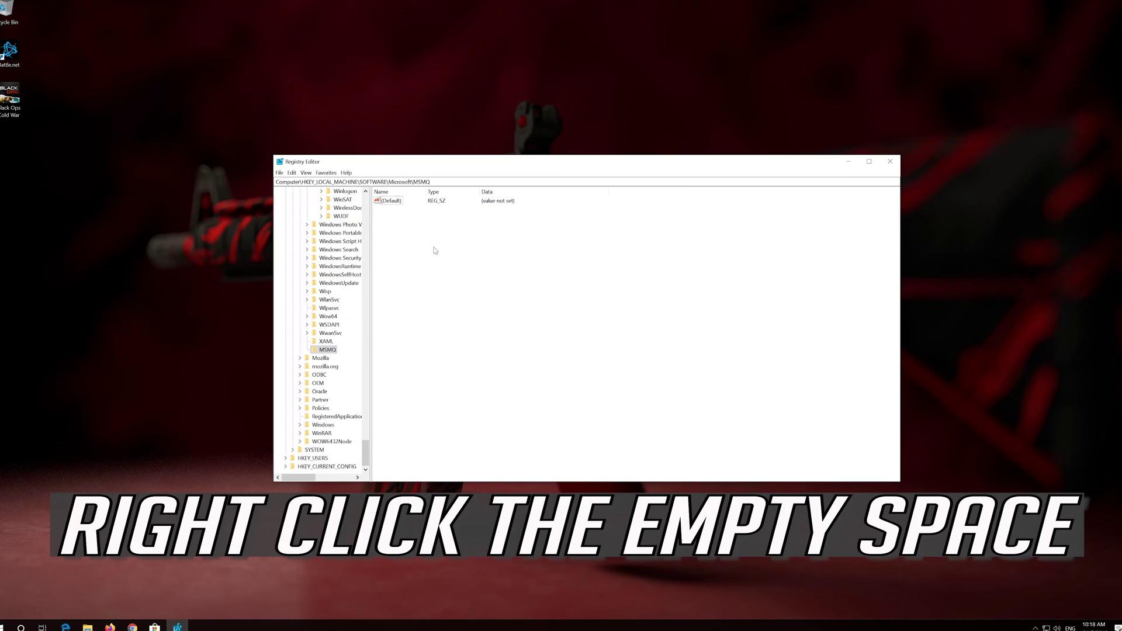
Create a DWORD (32-bit) value named TCPNoDelay in the MSMQ key with data 1.
right_click(469, 245)
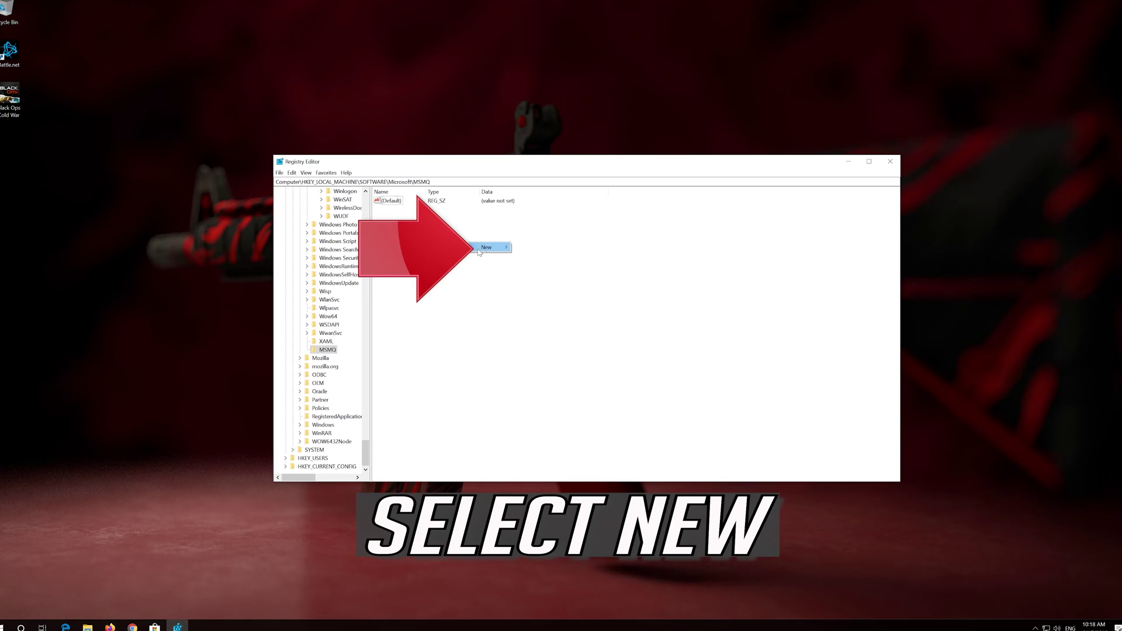
mouse_move(486, 251)
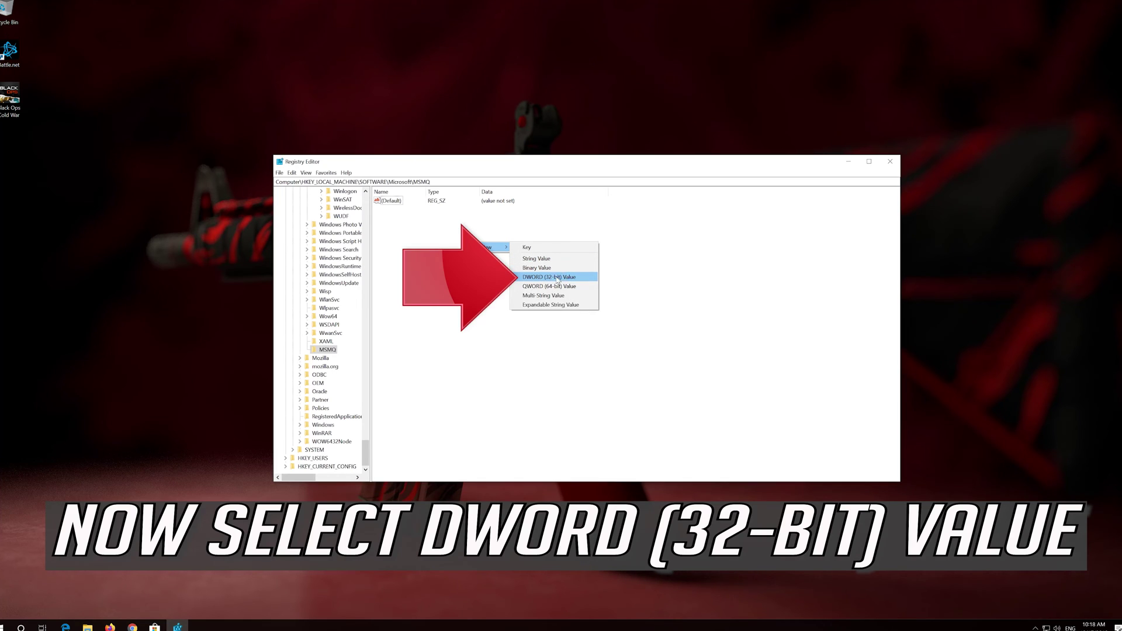
left_click(568, 277)
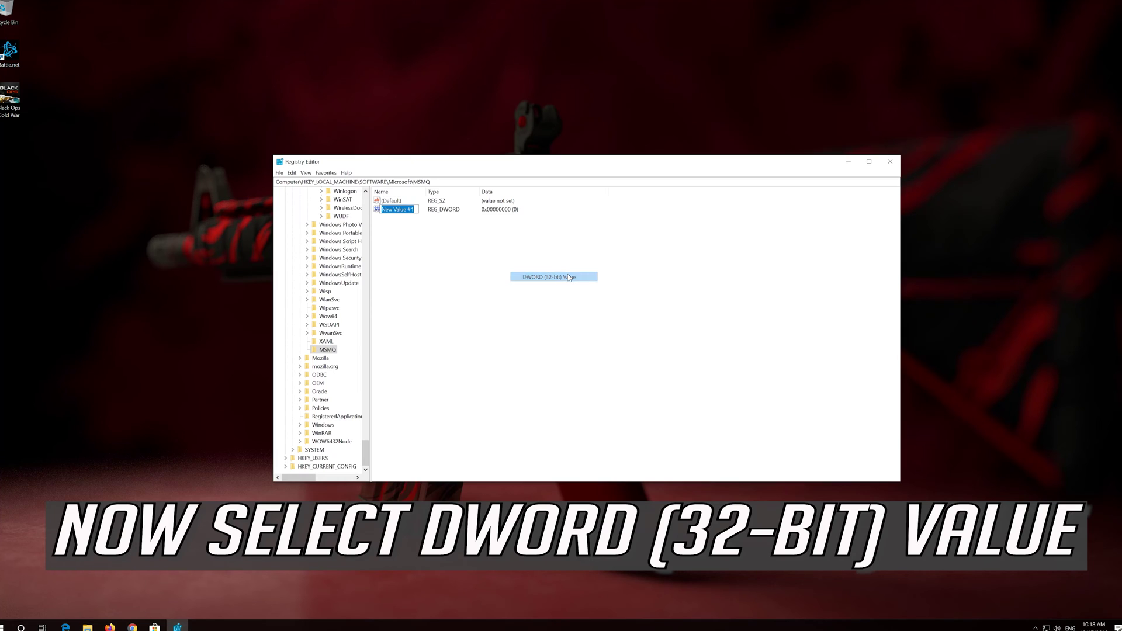
type("TCP")
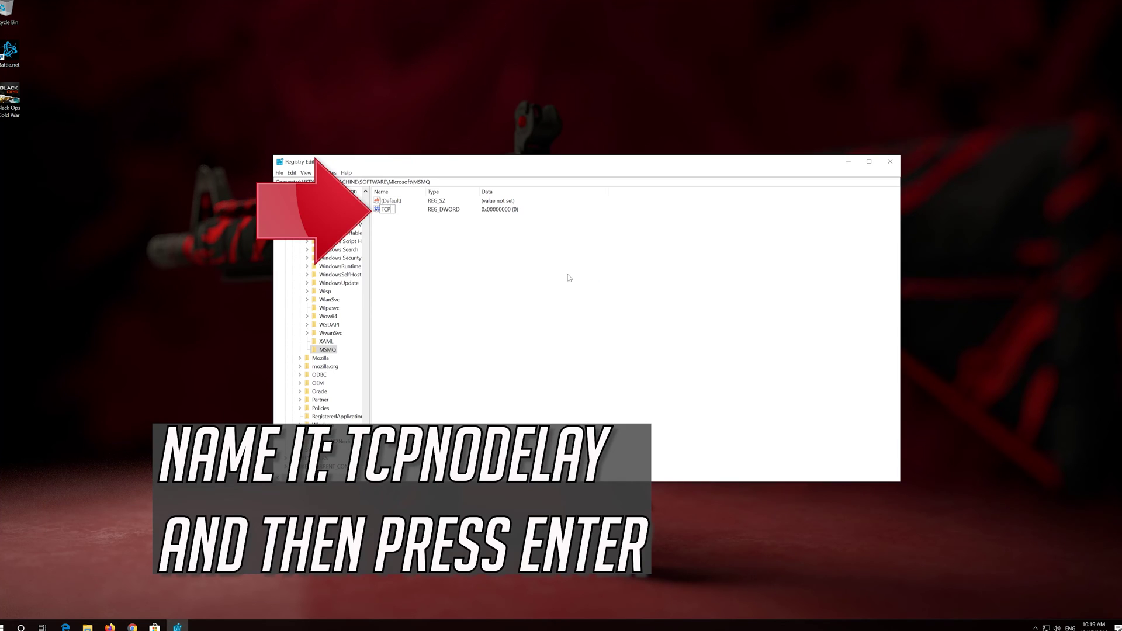
type("NoDelay")
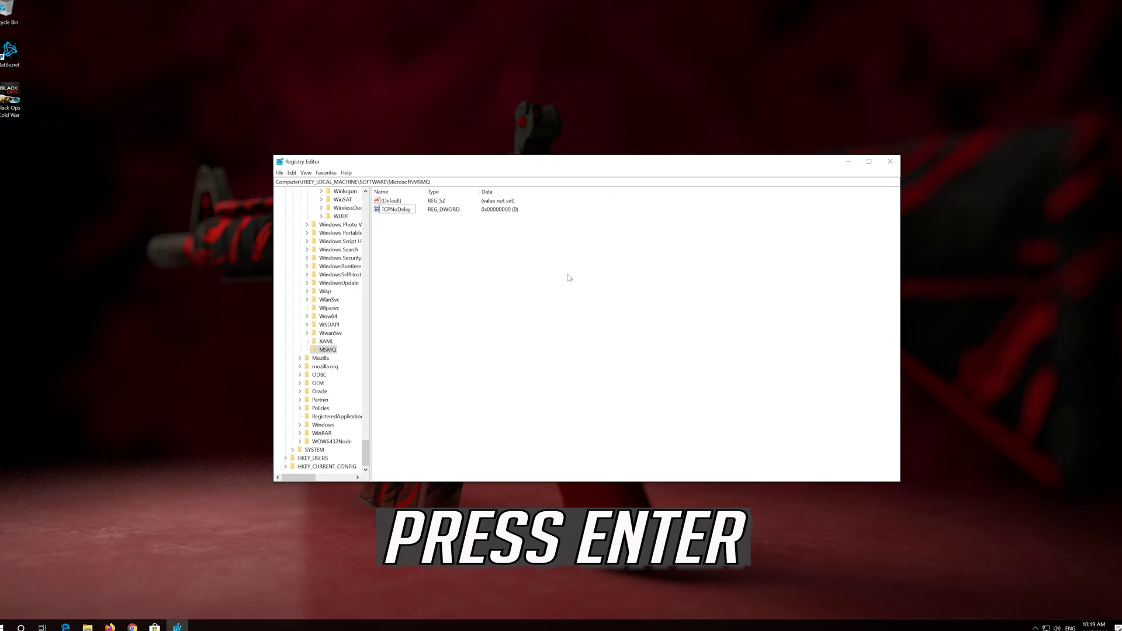
key("Return")
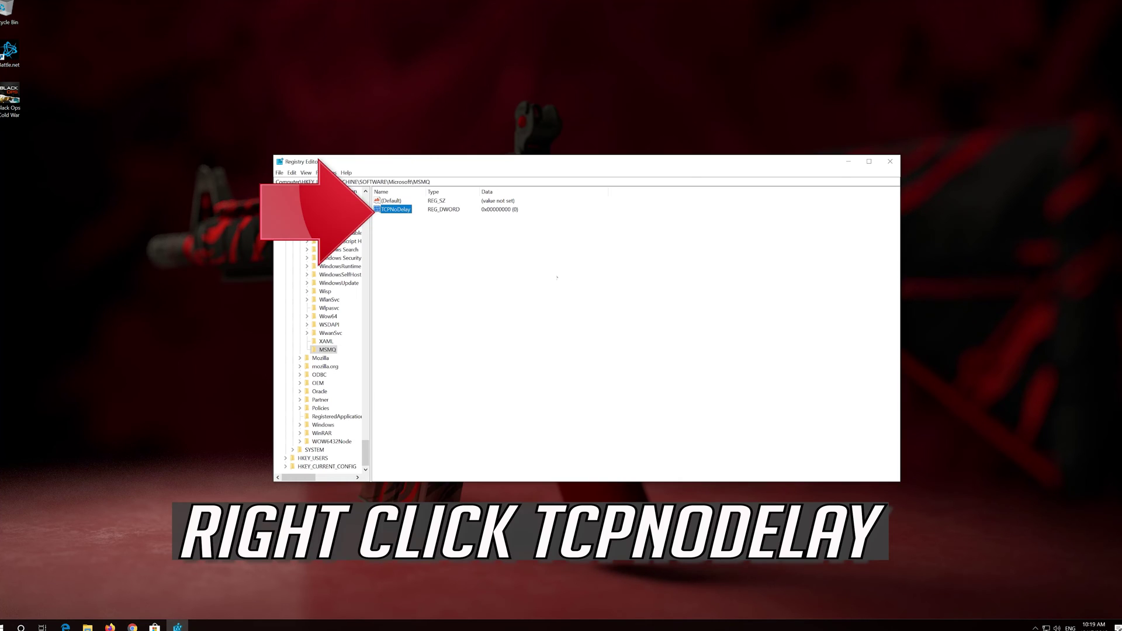
right_click(407, 214)
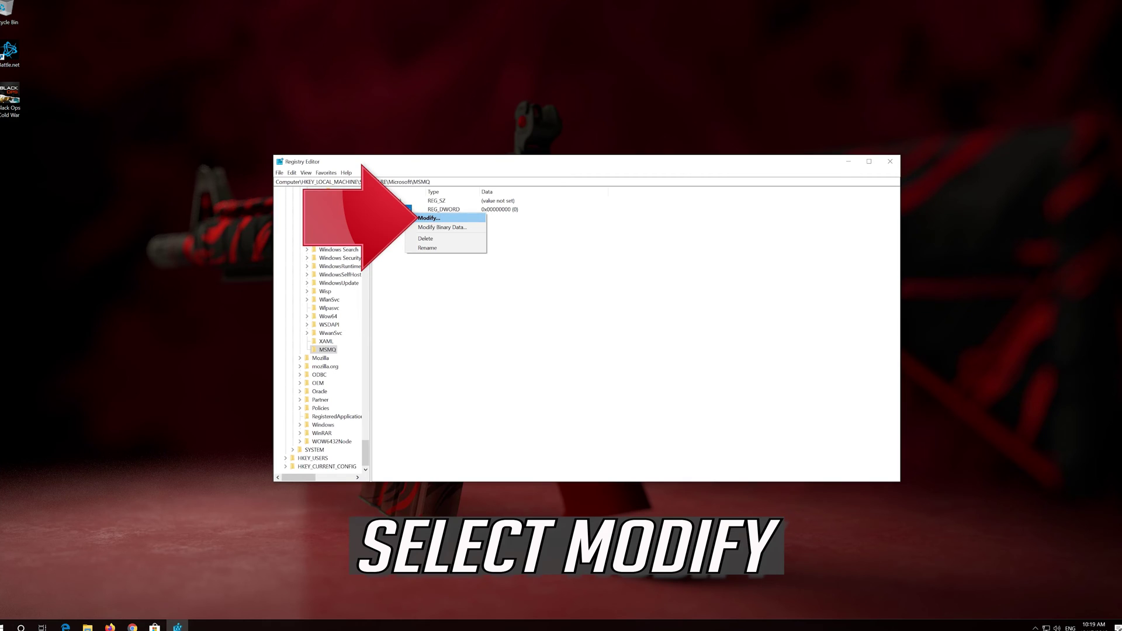
left_click(468, 220)
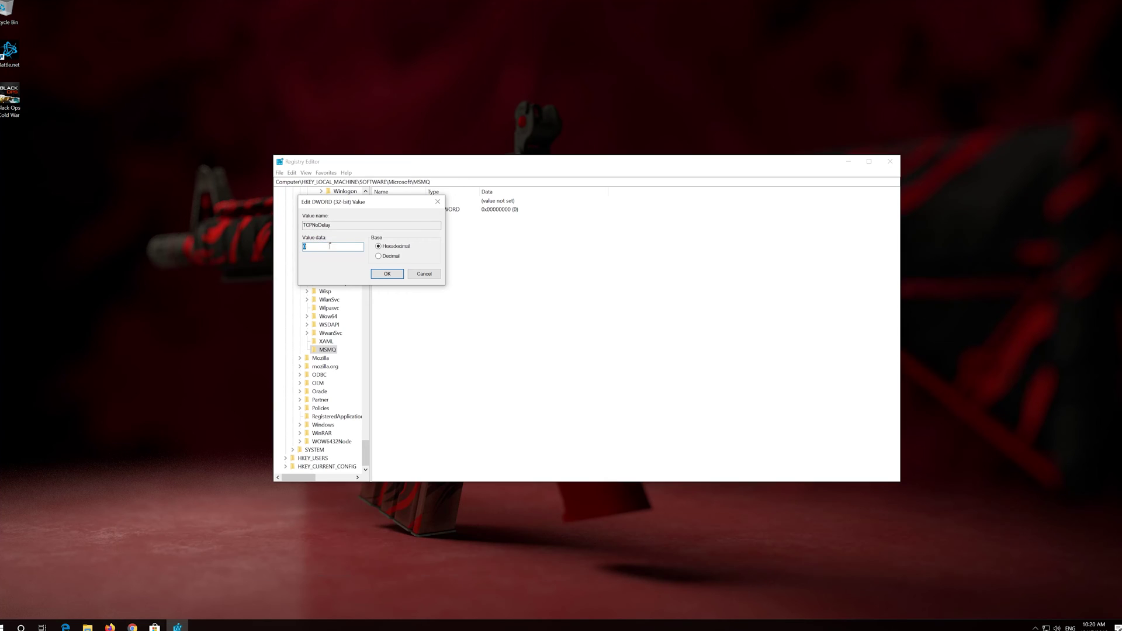
type("1")
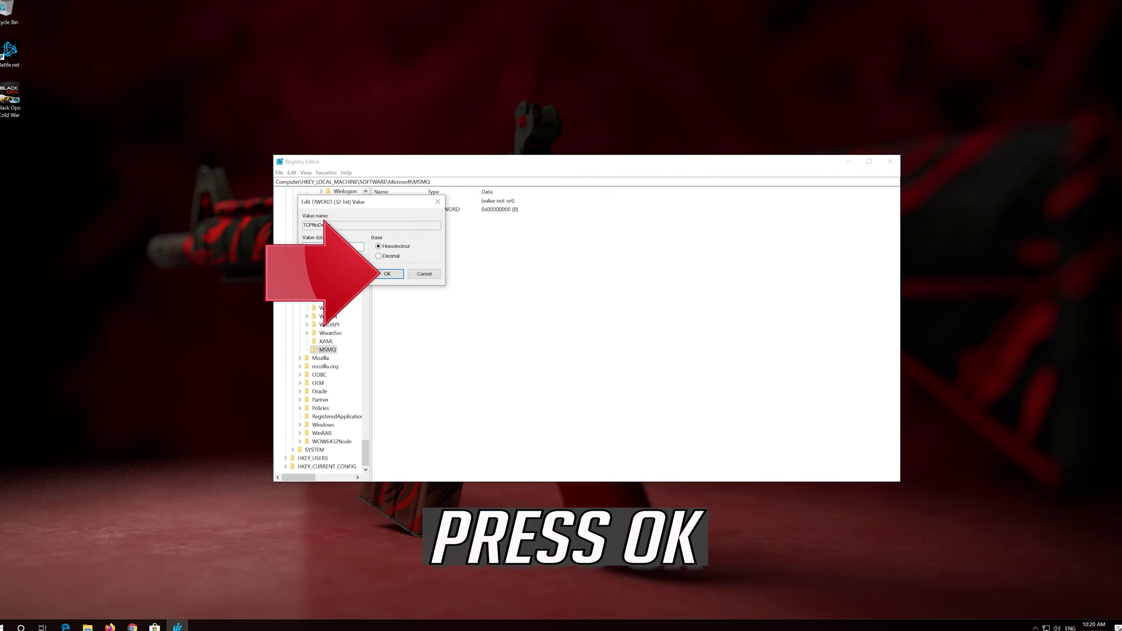
left_click(388, 275)
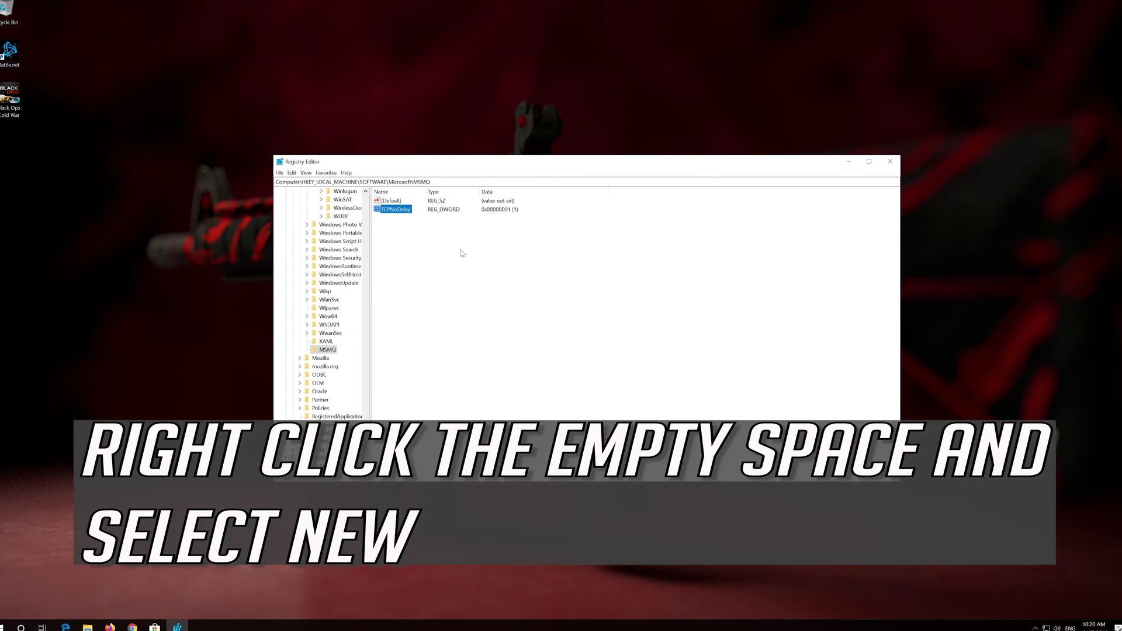
Add a new key named Parameters under MSMQ.
right_click(448, 251)
mouse_move(467, 253)
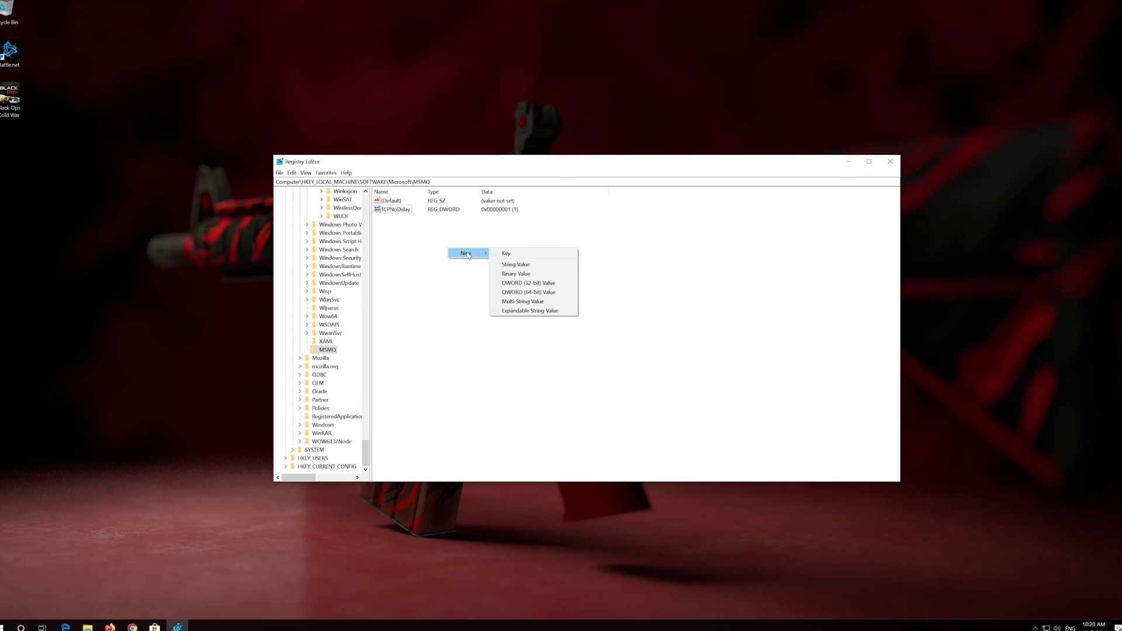
left_click(524, 255)
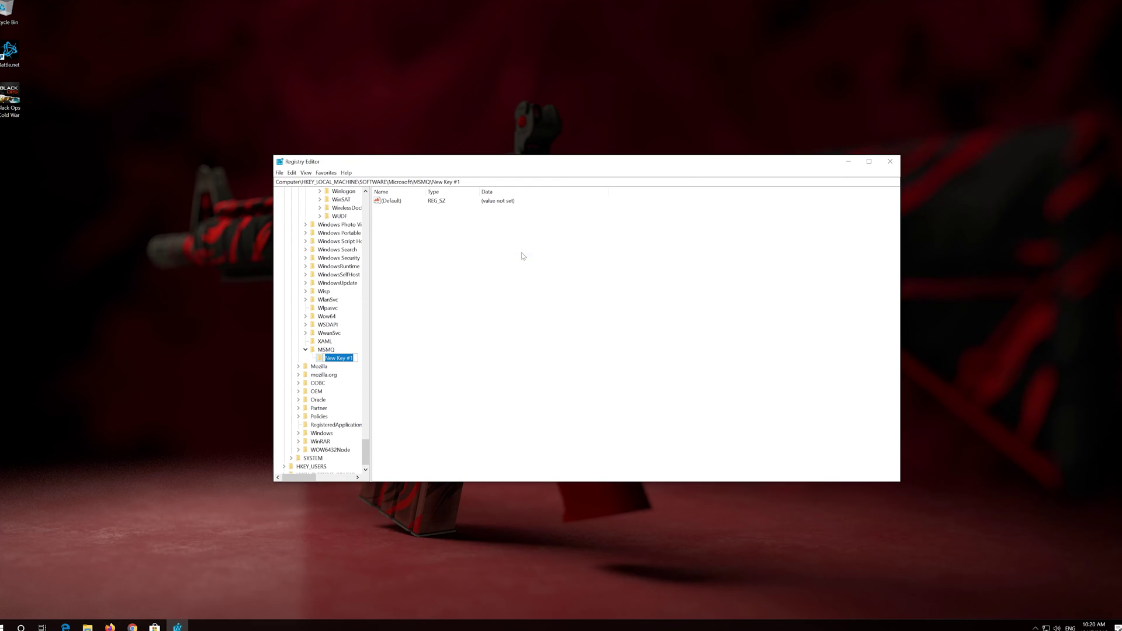
type("Para")
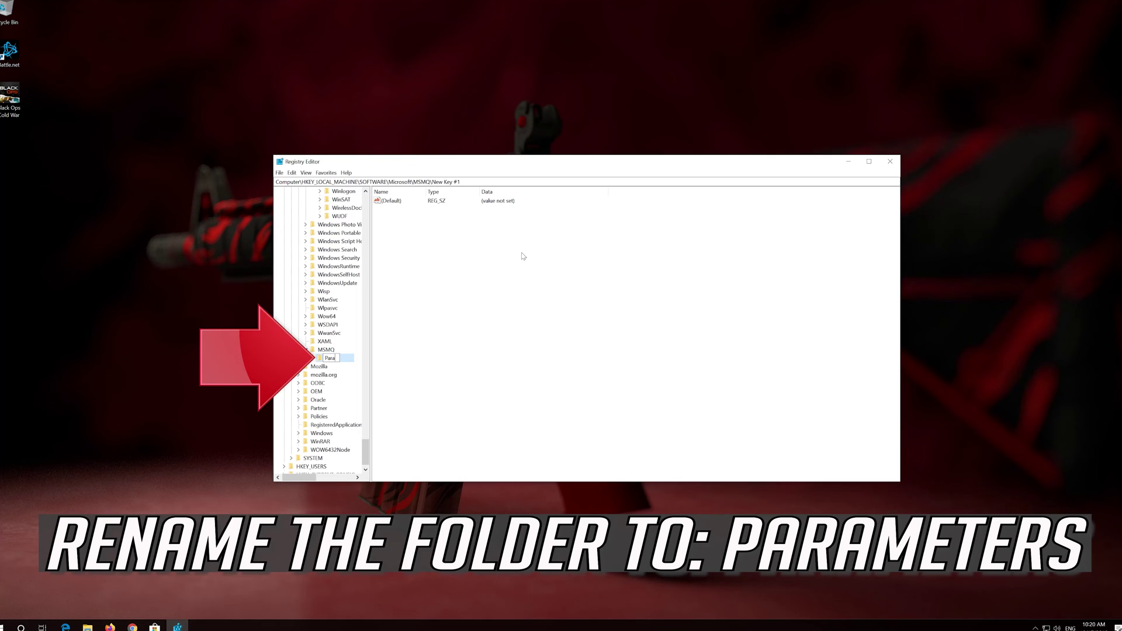
type("meters")
key("Return")
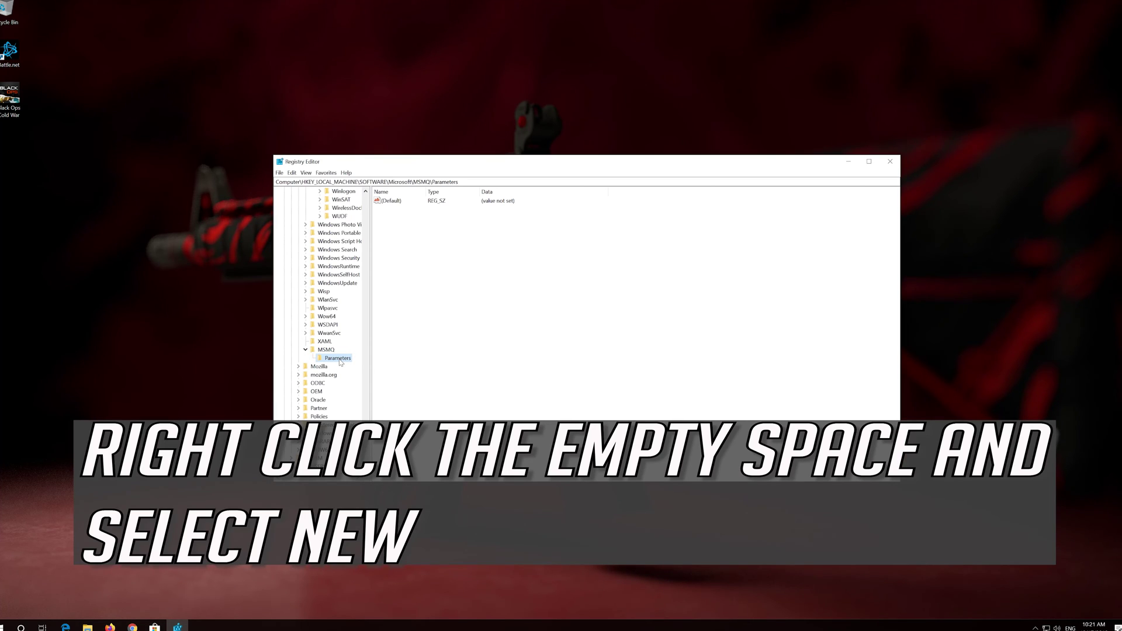
Create a TCPNoDelay DWORD (32-bit) value in MSMQ\Parameters and enter 1 as its data.
right_click(456, 236)
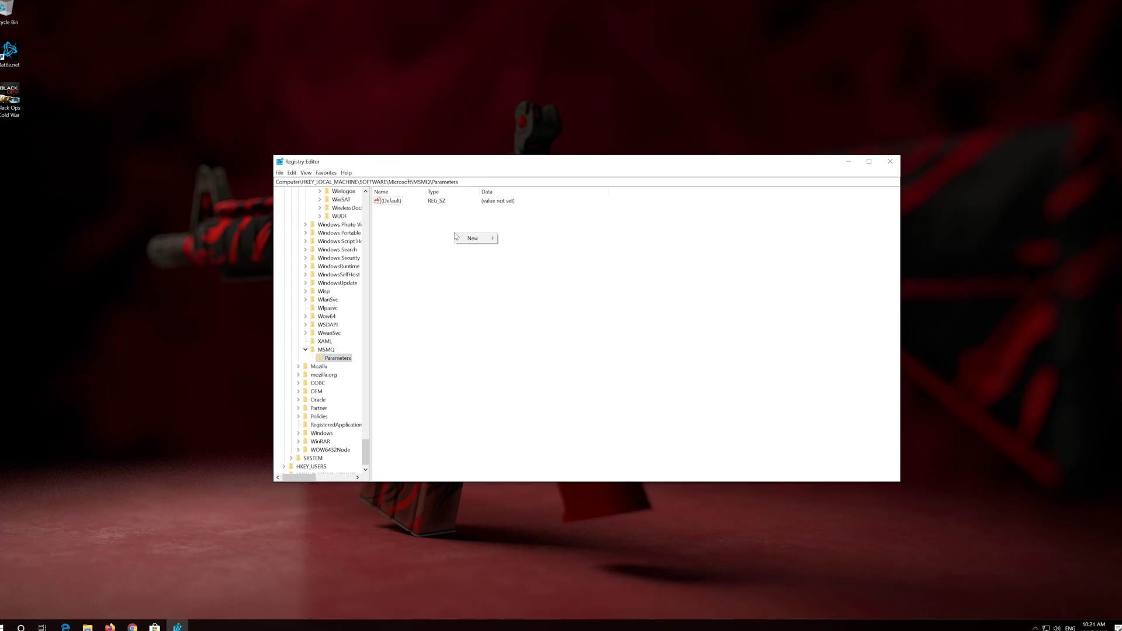
mouse_move(474, 243)
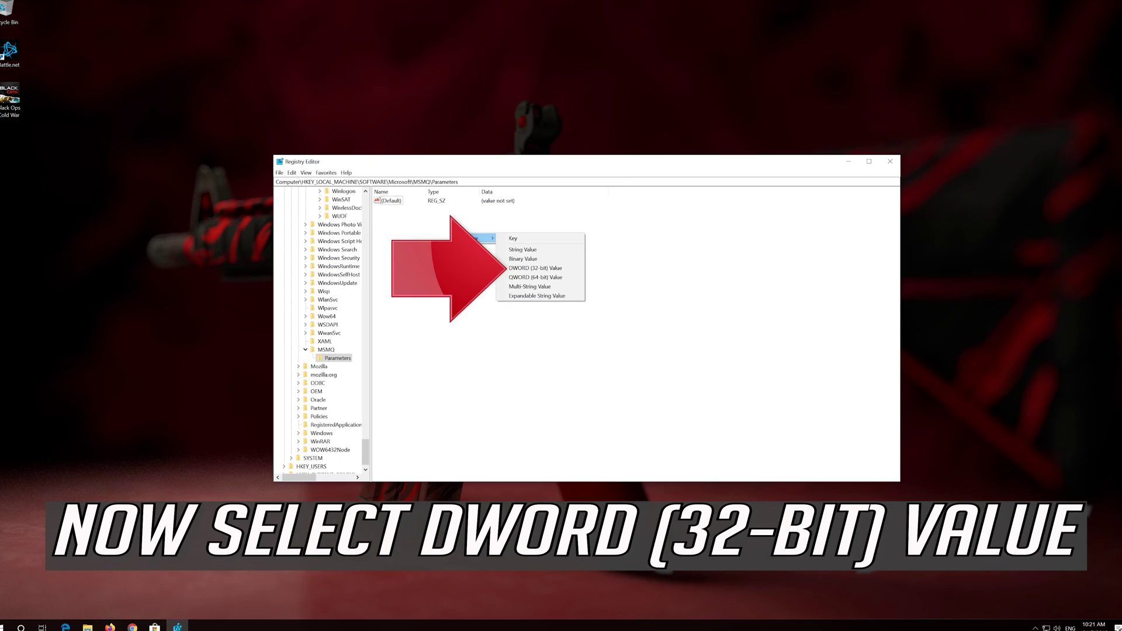
left_click(557, 269)
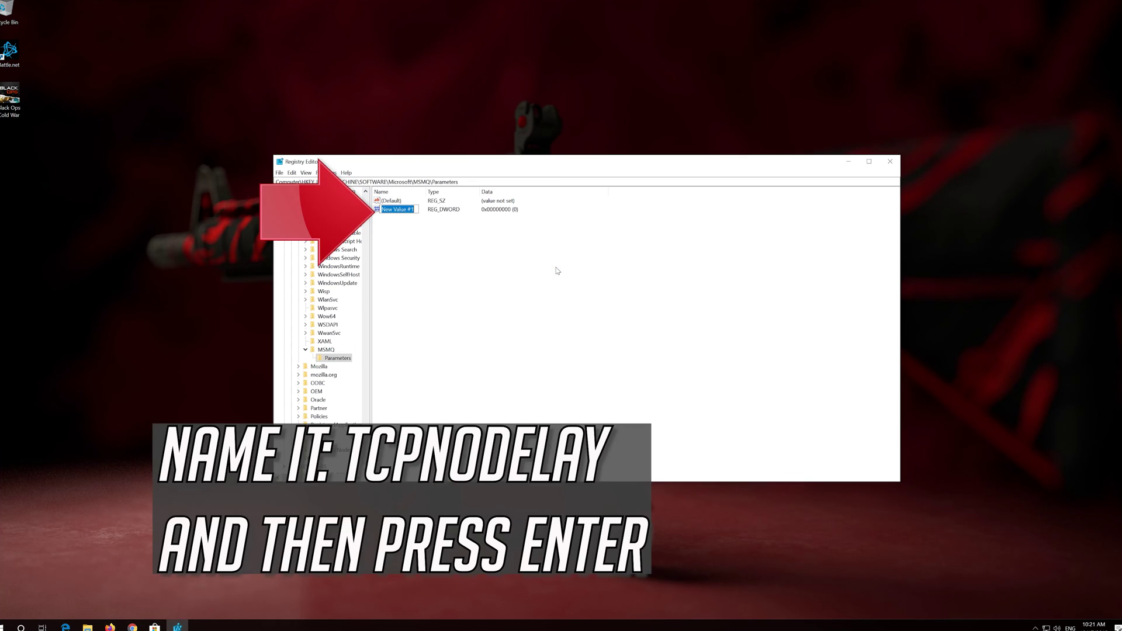
type("TCPNoDelay")
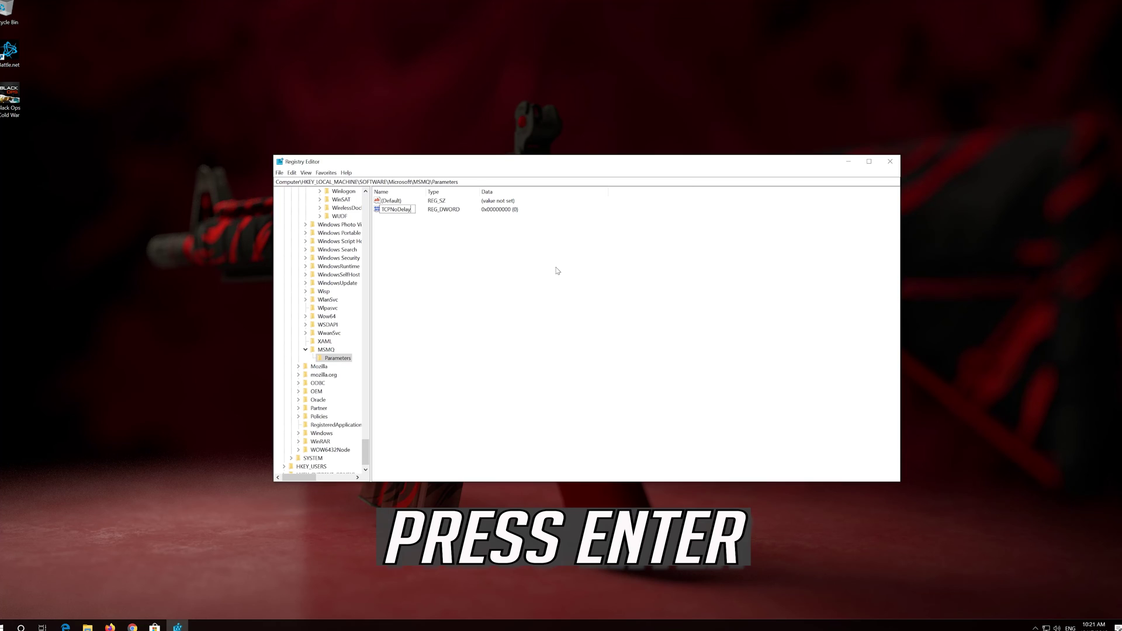
key("Return")
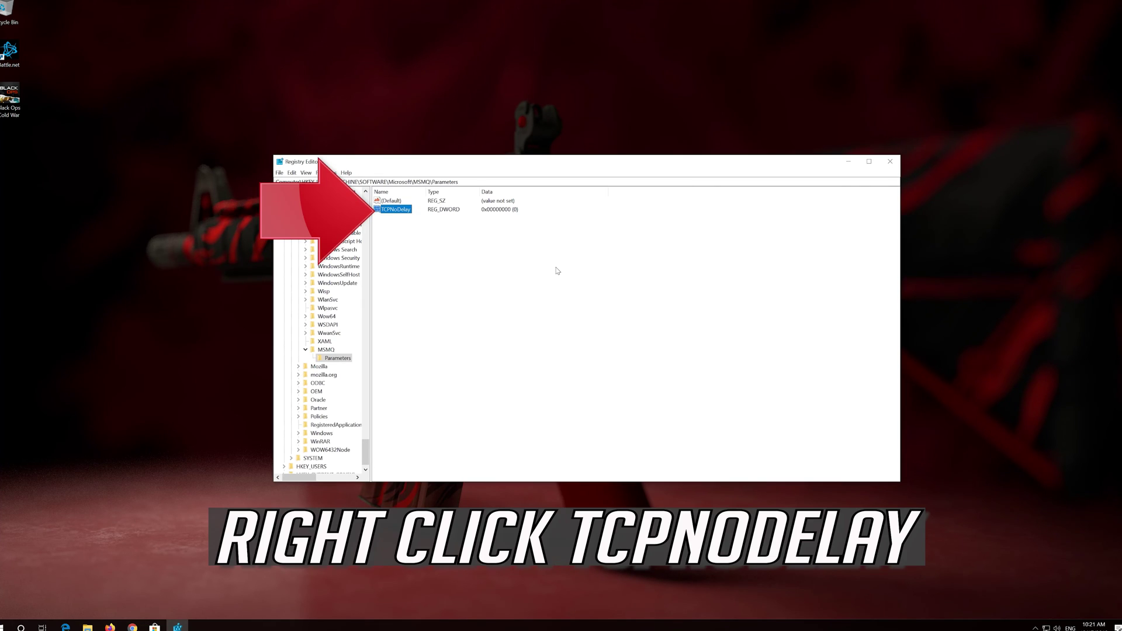
right_click(400, 208)
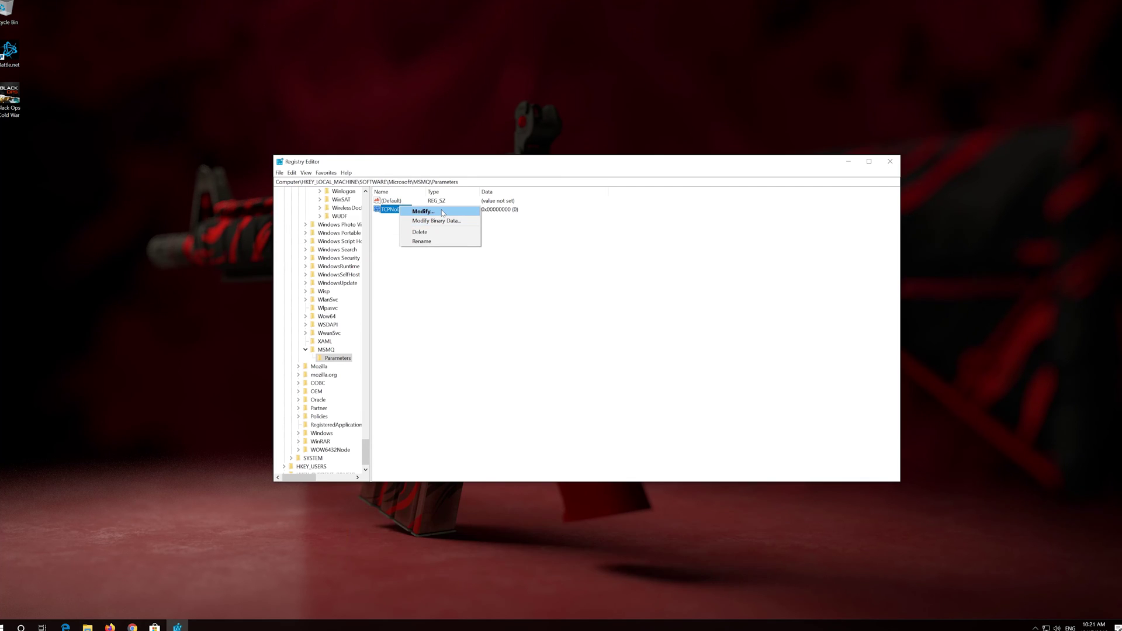
left_click(423, 211)
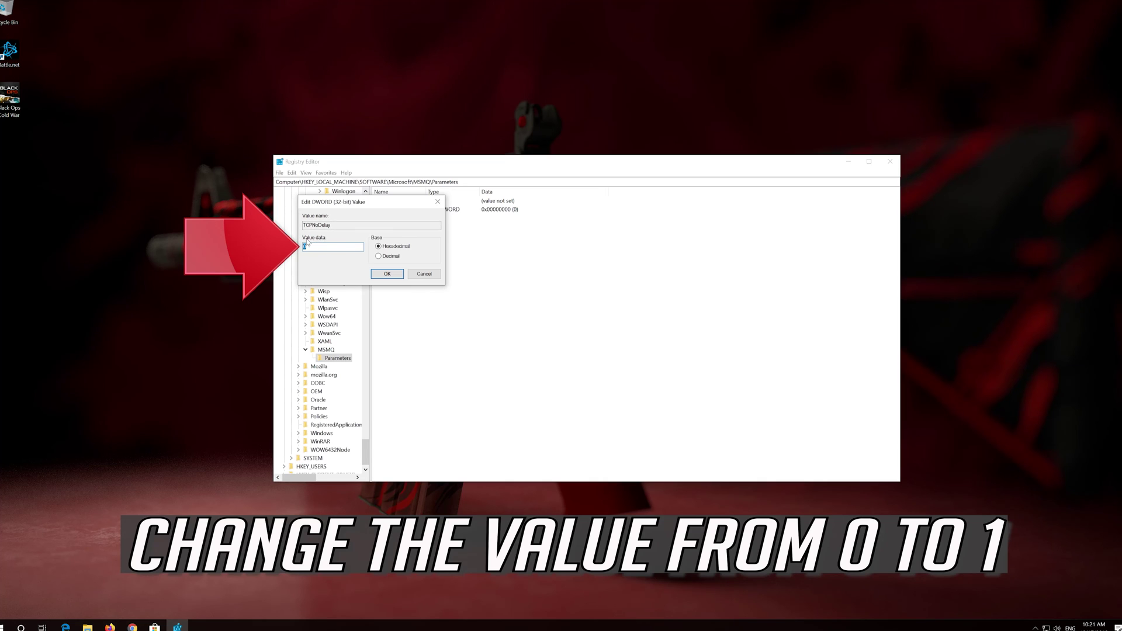
type("1")
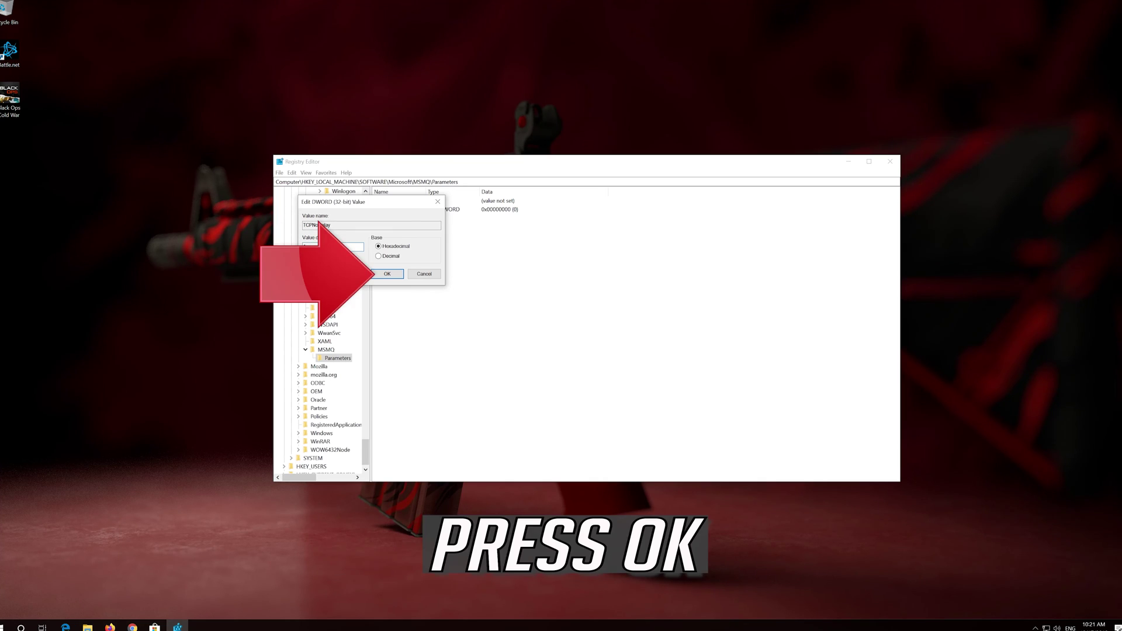
Save TCPNoDelay as 1, then merge the desktop backup.reg into the registry, confirming both prompts.
left_click(387, 275)
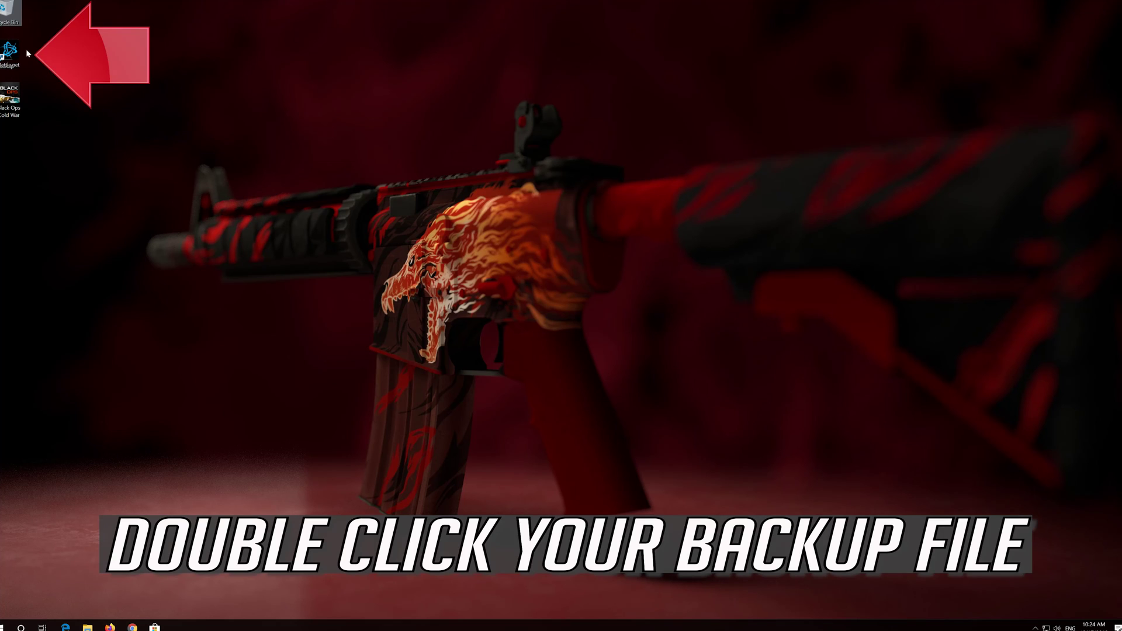
double_click(11, 73)
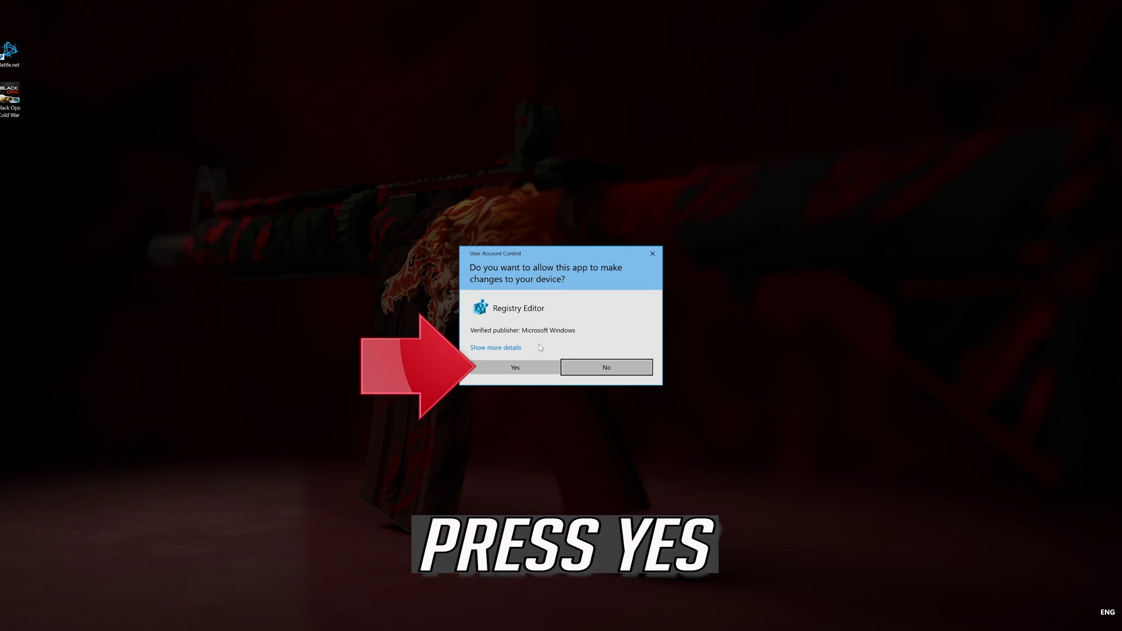
left_click(495, 371)
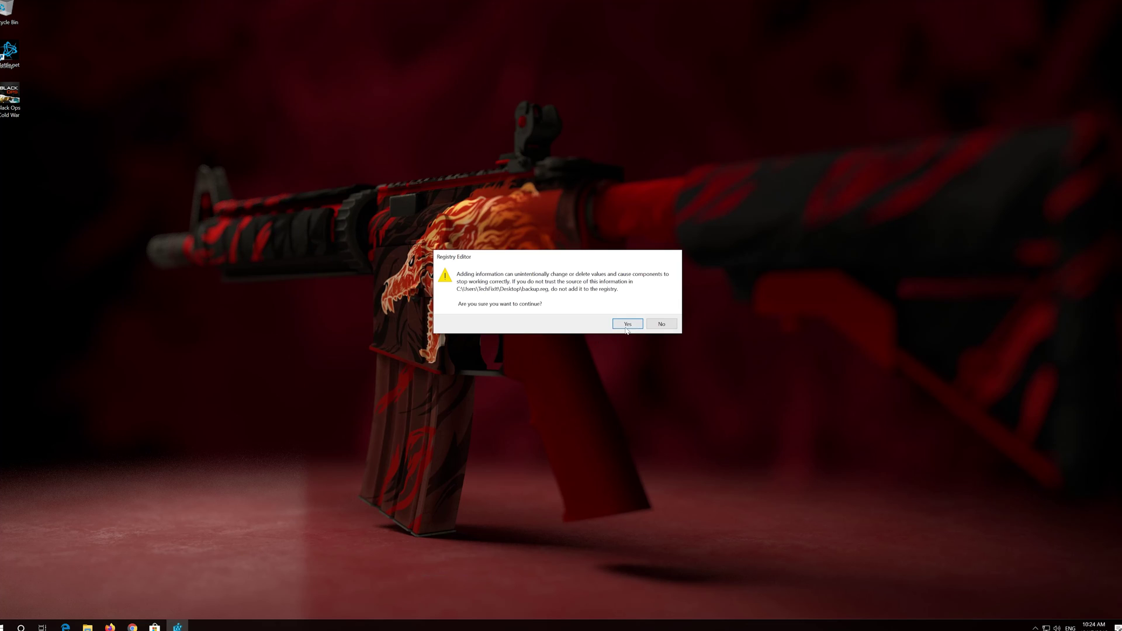
left_click(628, 325)
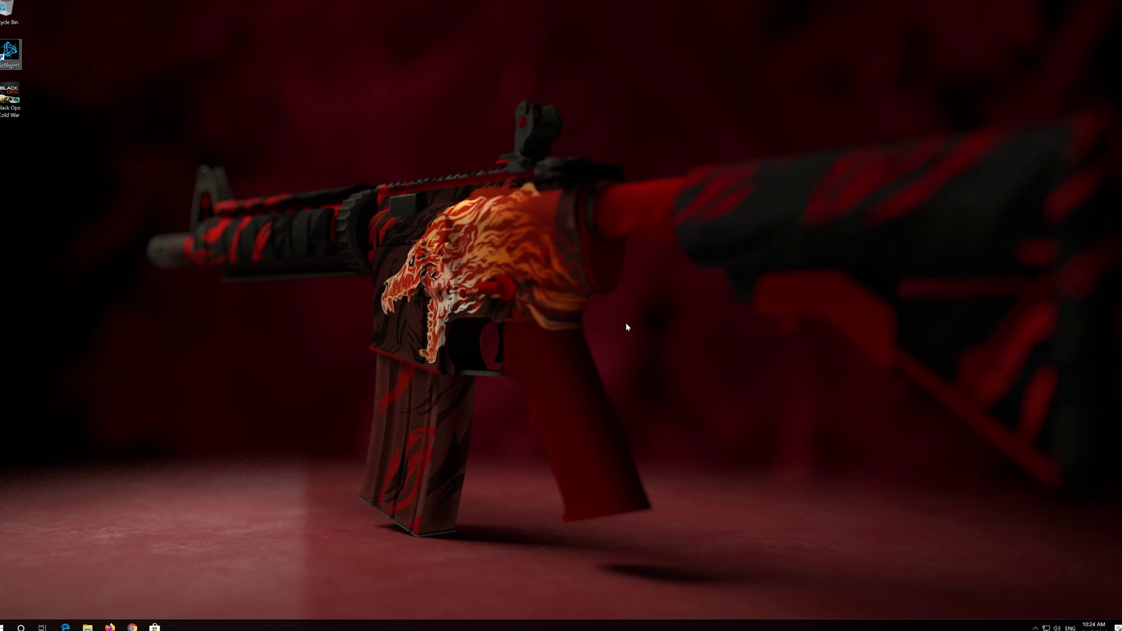